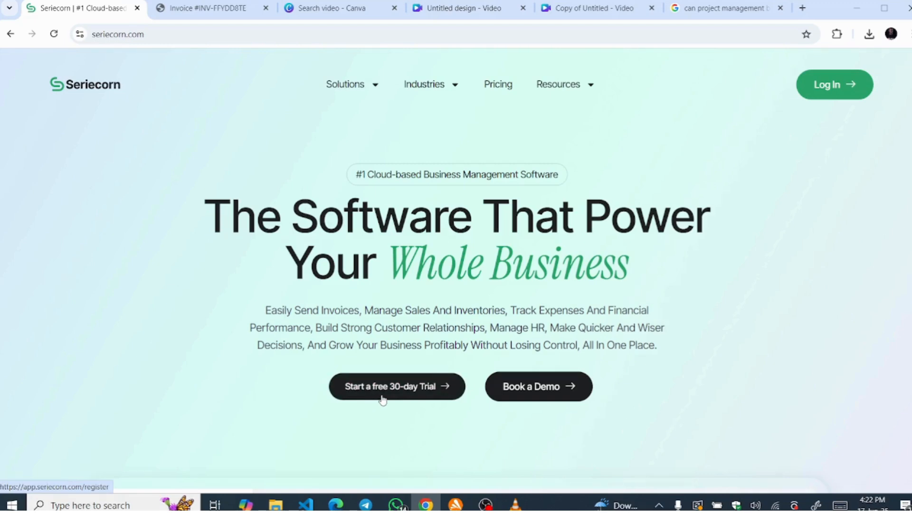
- Open the demo booking page, look over its request form, and return to the home page
click(534, 396)
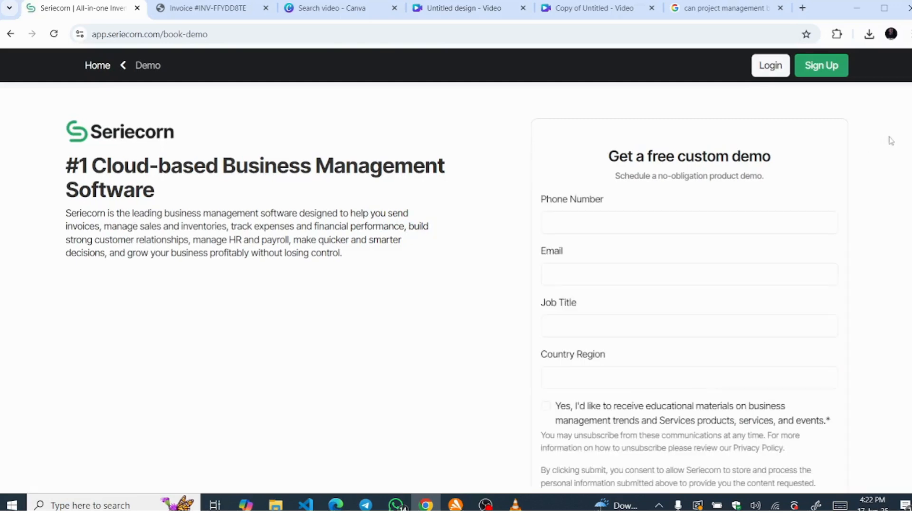
scroll(892, 138, down, 8)
scroll(907, 184, up, 8)
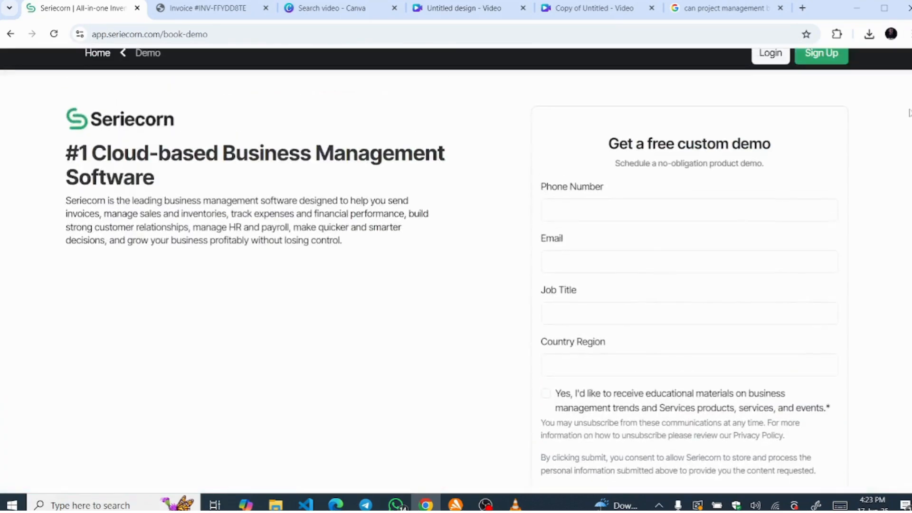
click(92, 56)
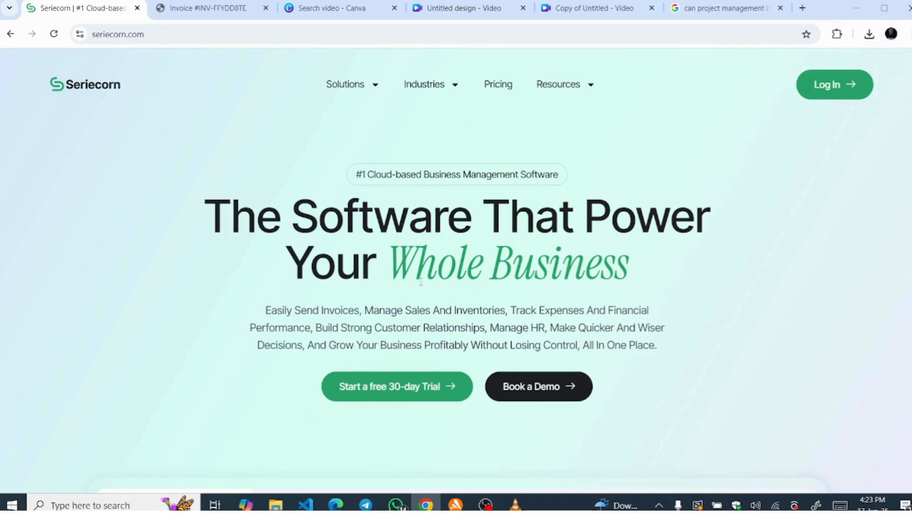
- Open the free 30-day trial registration page and review the business account form down to the sign-up section
click(391, 398)
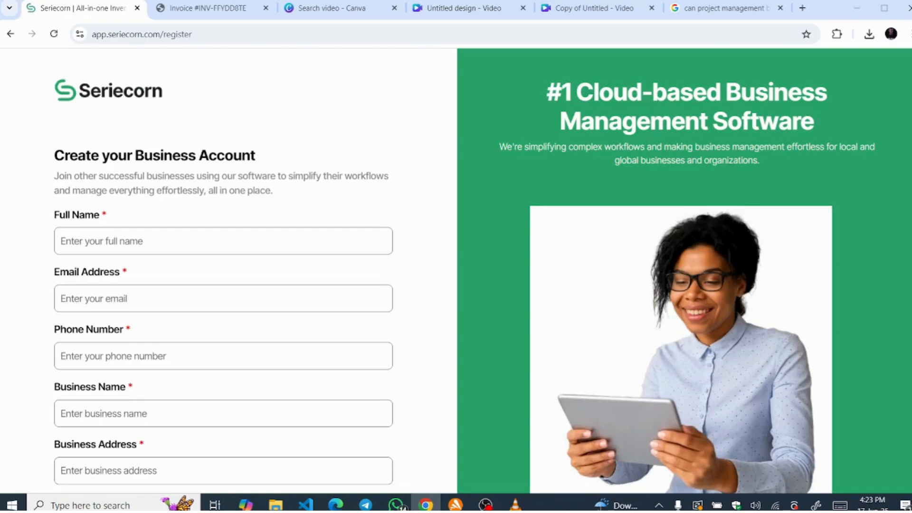
scroll(796, 330, down, 5)
scroll(795, 330, up, 5)
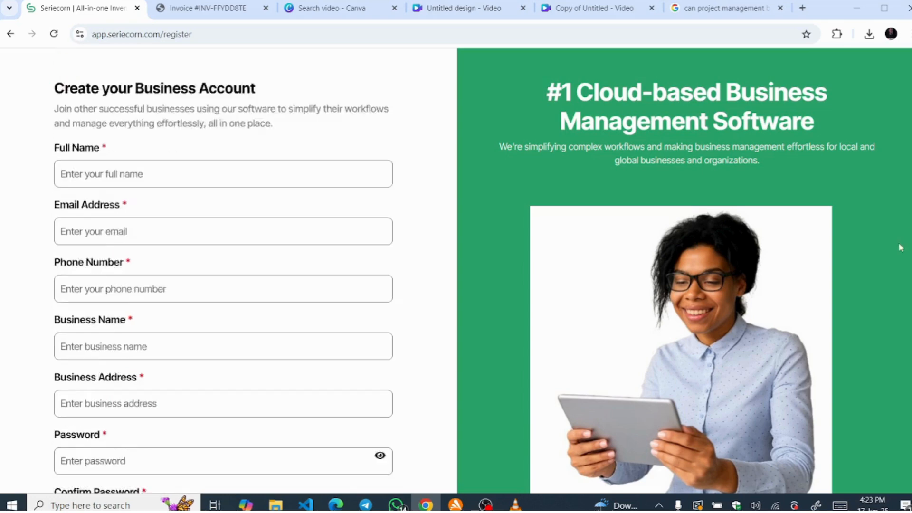
scroll(795, 330, down, 3)
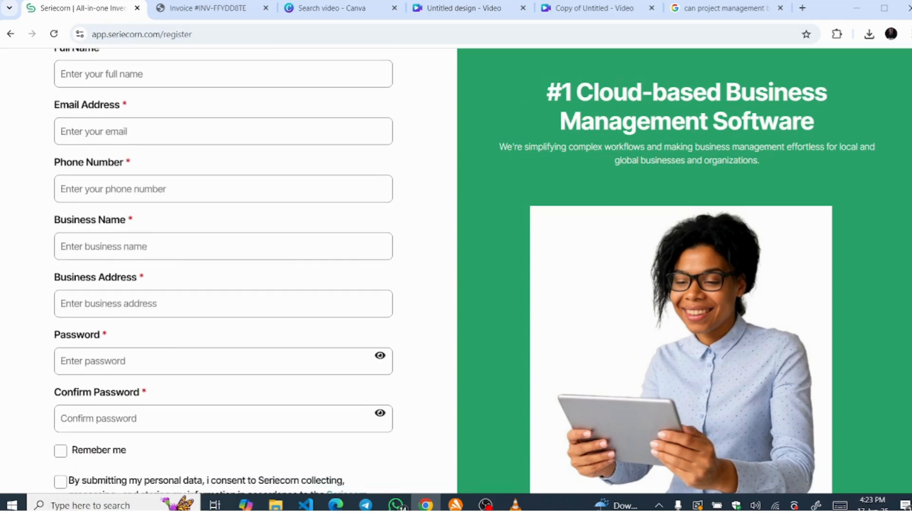
scroll(223, 269, down, 4)
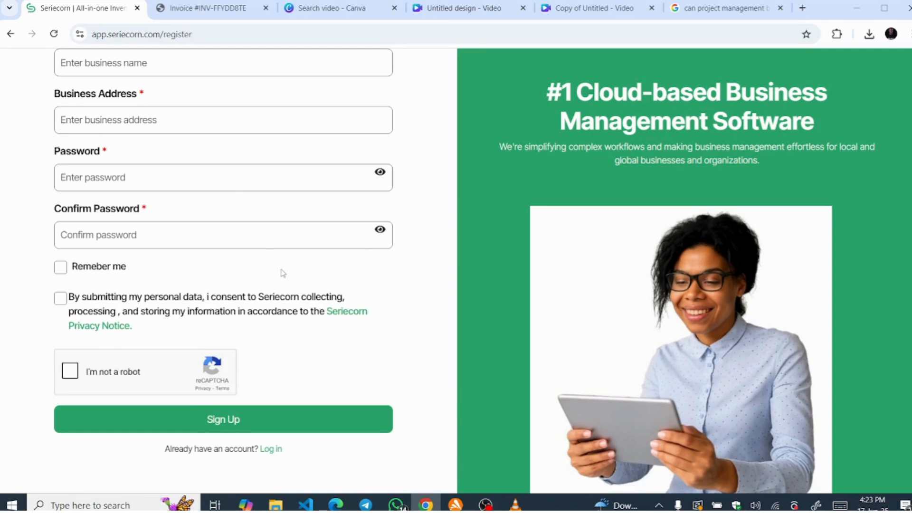
- Go to the login page from the registration form and sign in with the registered email and account password
click(274, 451)
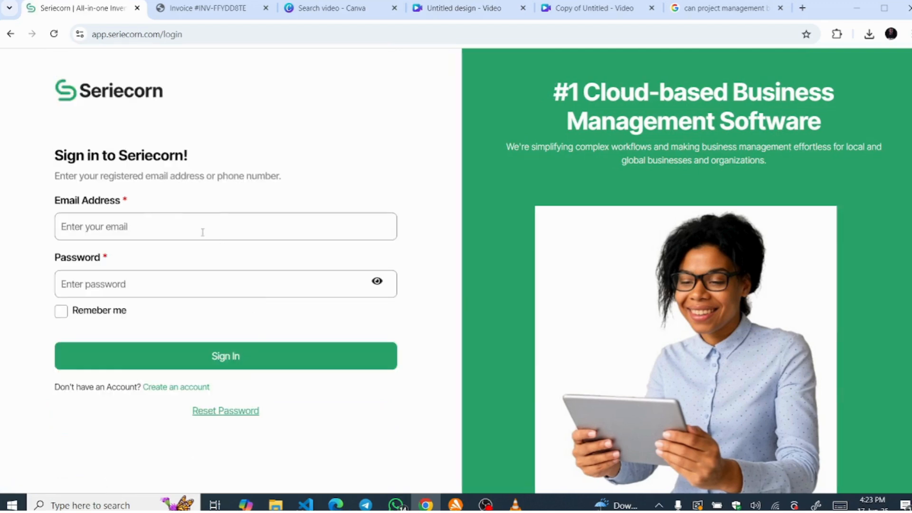
click(194, 231)
click(172, 259)
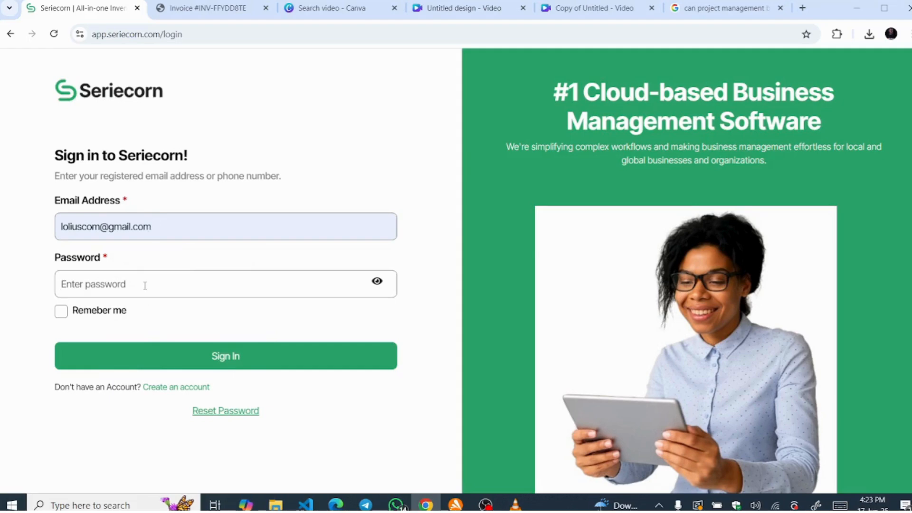
text(•••)
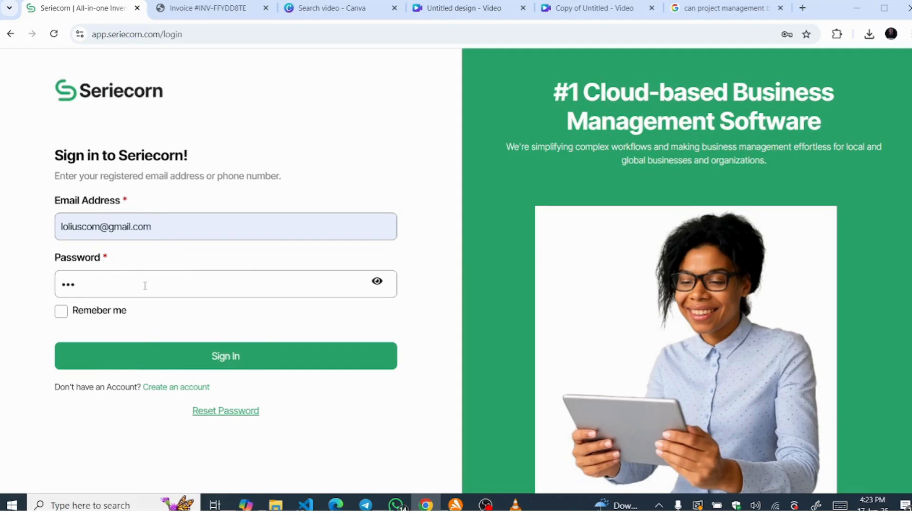
text(••••••••••••••••)
click(218, 363)
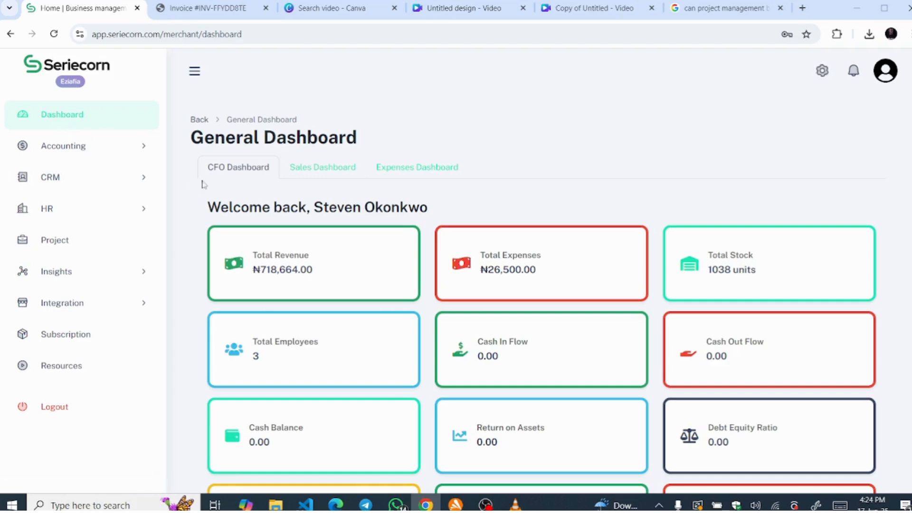
- Examine the financial metric cards on the CFO Dashboard, from total revenue down to cost of goods sold
scroll(899, 222, down, 1)
scroll(533, 285, up, 2)
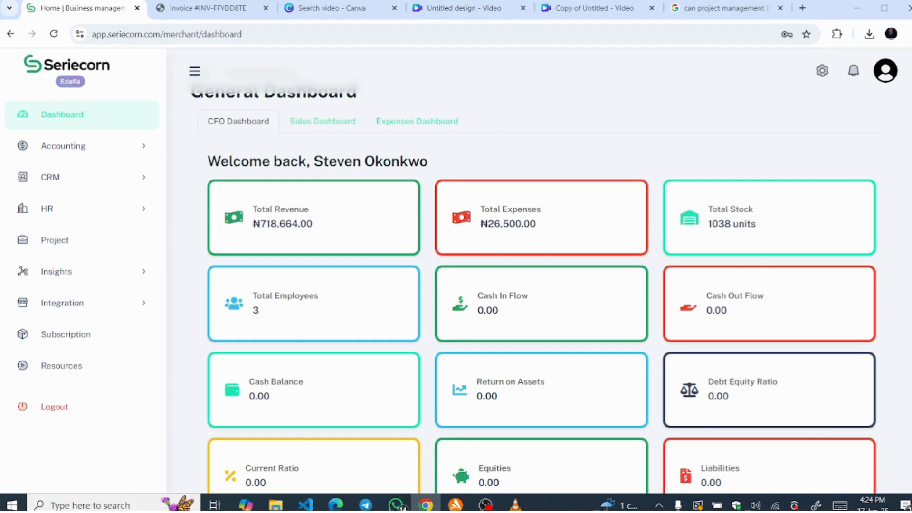
scroll(397, 221, down, 3)
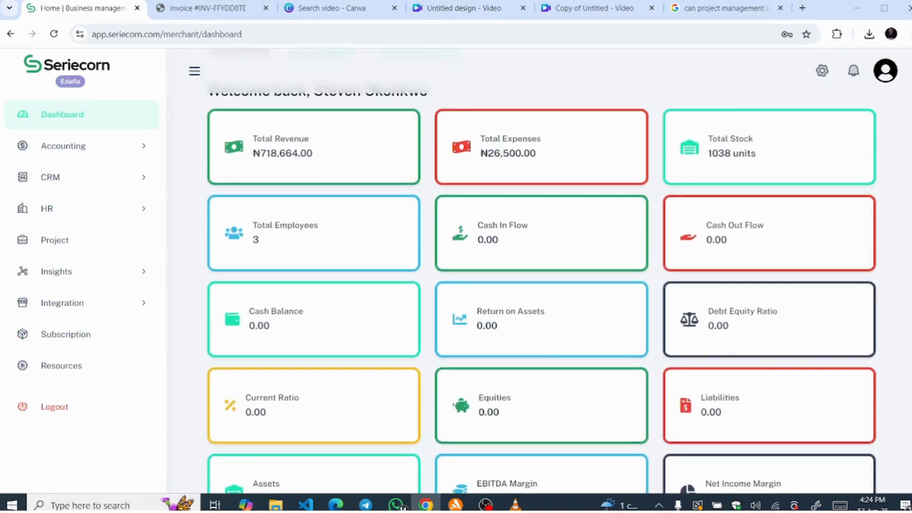
scroll(397, 222, up, 2)
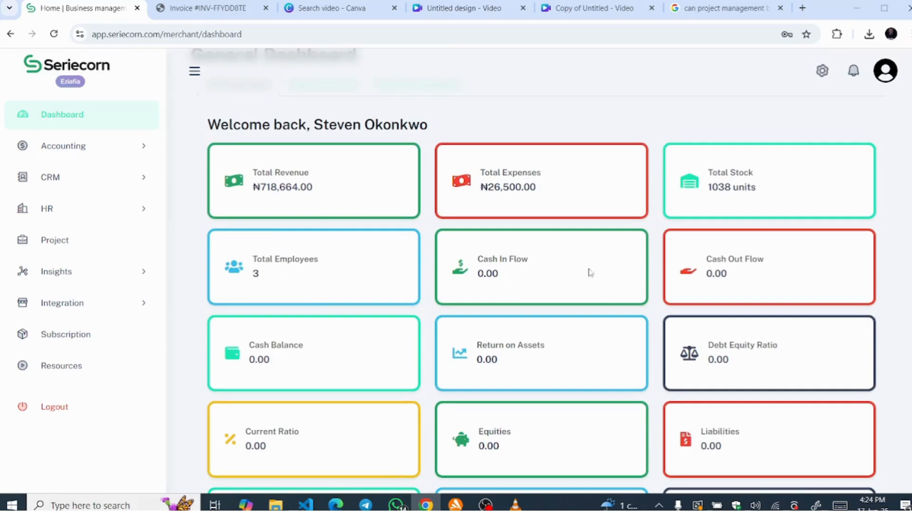
scroll(533, 271, down, 2)
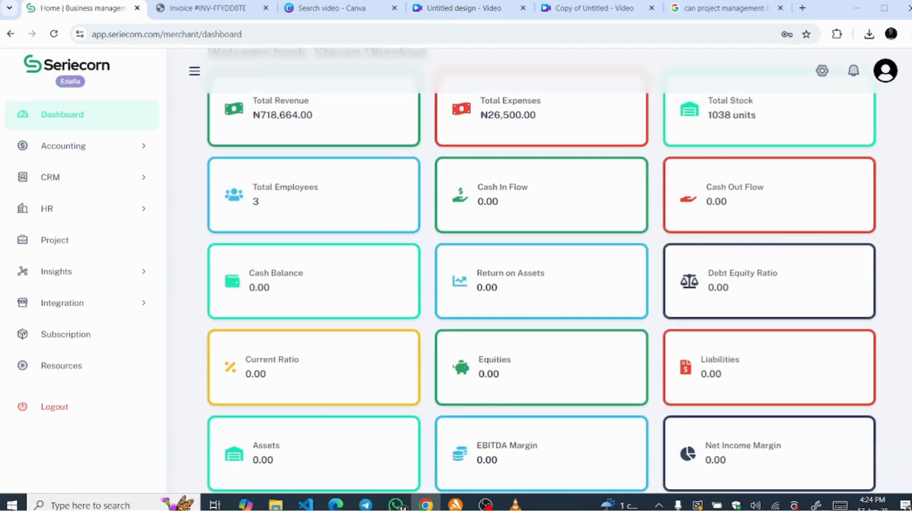
scroll(541, 280, down, 3)
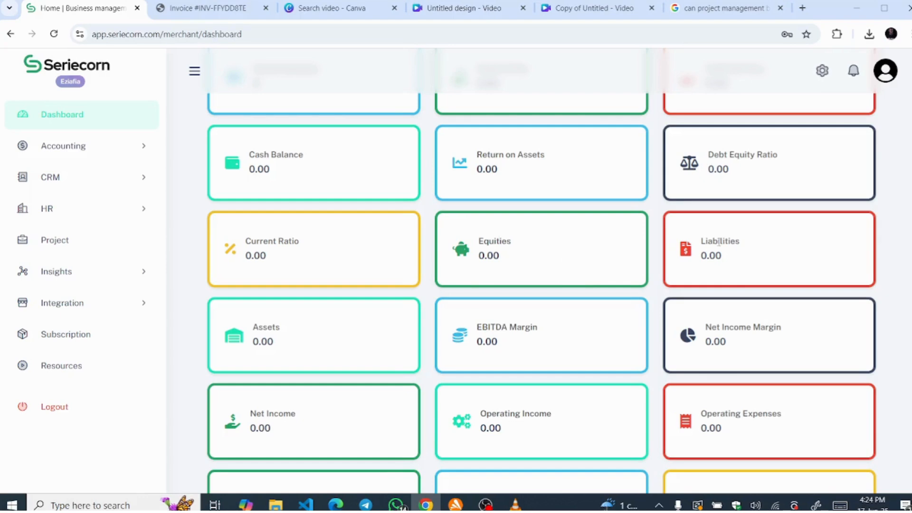
scroll(737, 349, down, 1)
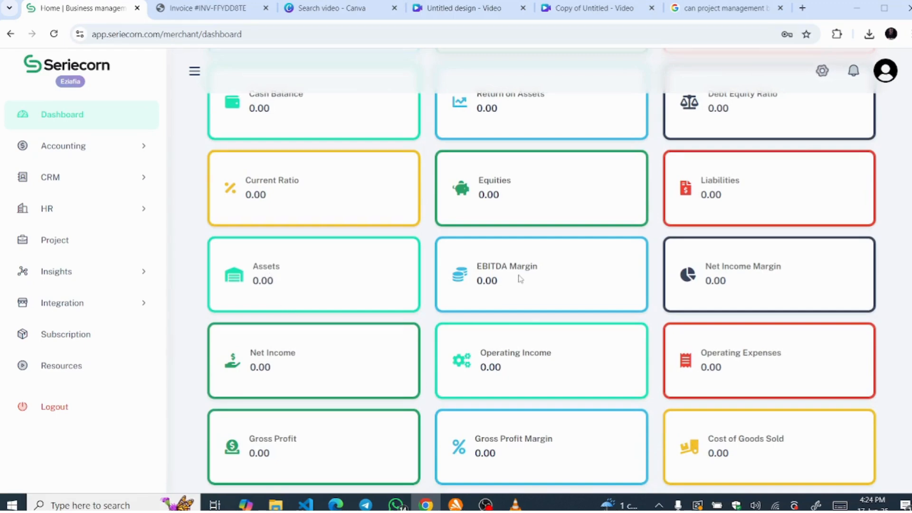
scroll(521, 279, down, 1)
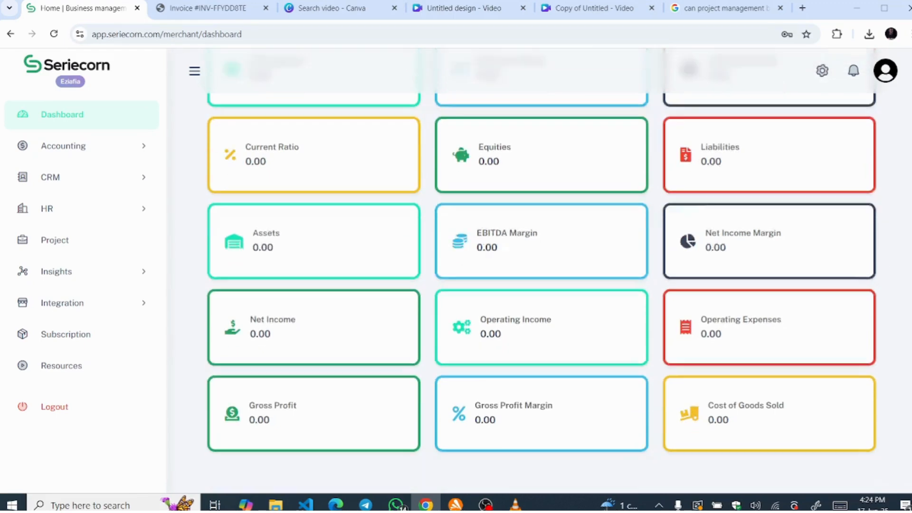
scroll(520, 279, up, 4)
scroll(520, 278, up, 2)
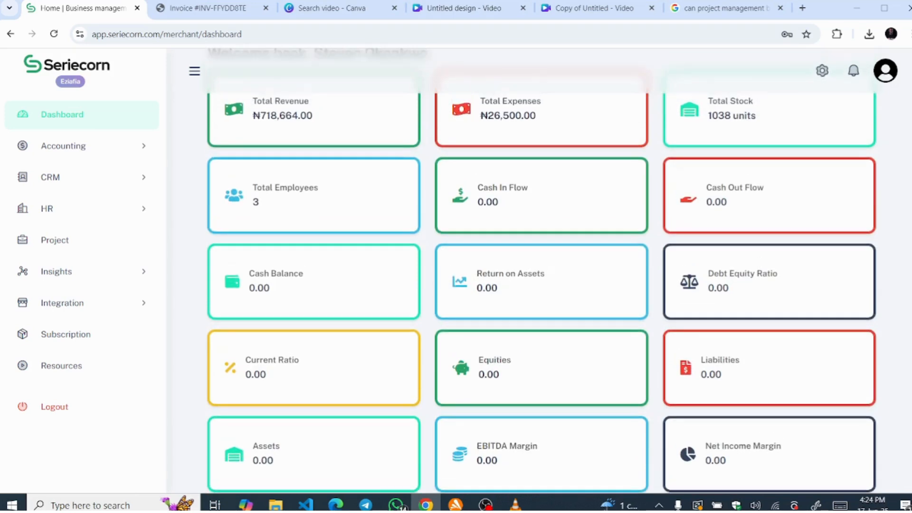
scroll(521, 279, up, 1)
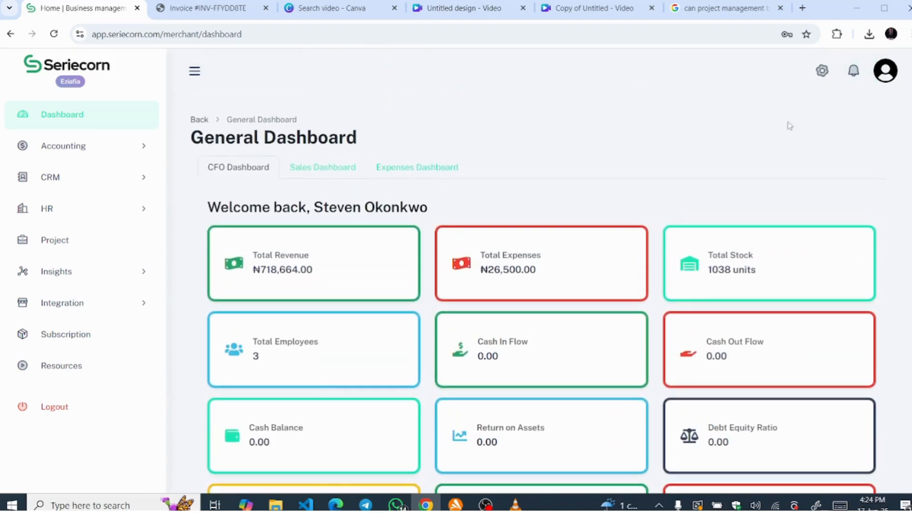
- Open the Sales Dashboard and review its sales, discount and tax cards and the Daily Sales table
click(323, 167)
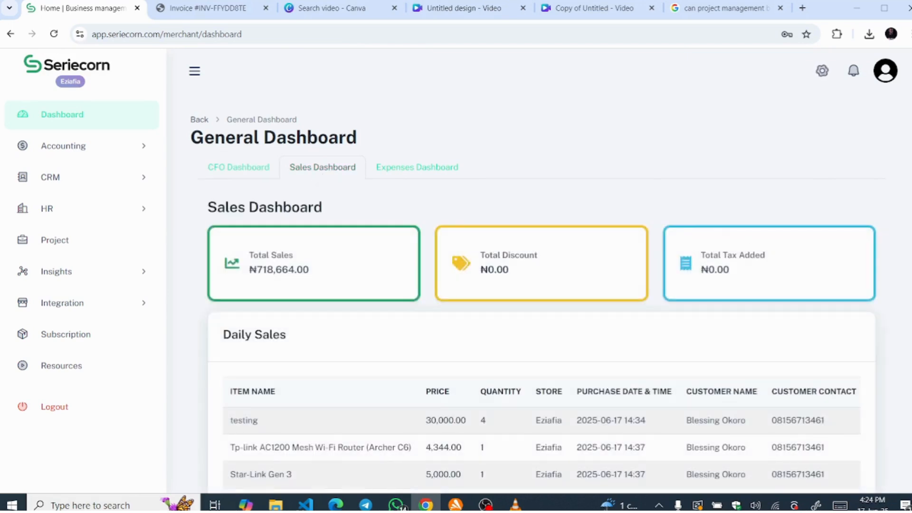
scroll(458, 366, down, 3)
scroll(457, 366, up, 4)
scroll(532, 299, down, 1)
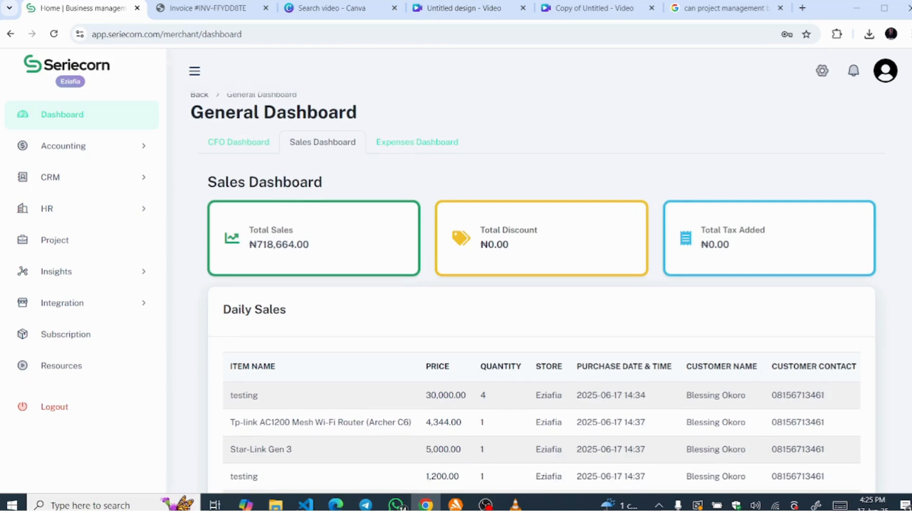
scroll(533, 300, down, 4)
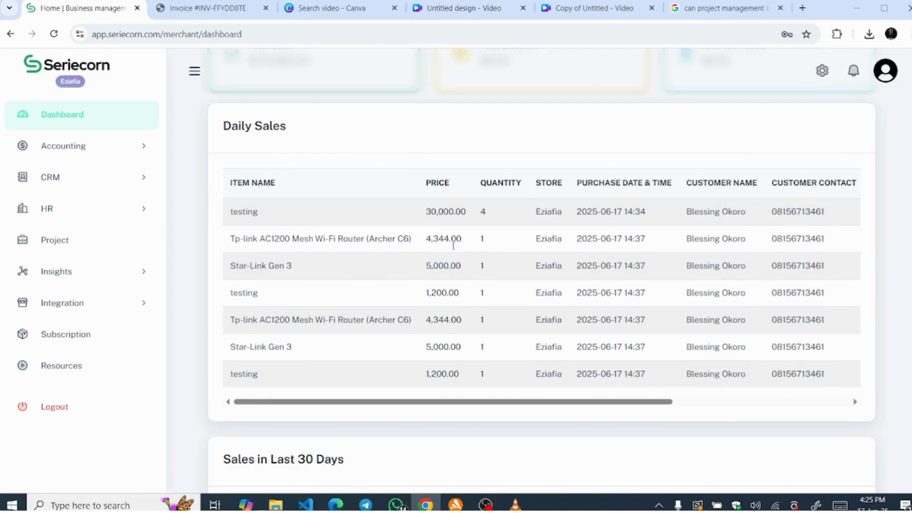
- Examine the Sales in Last 30 Days chart, inspecting the data points for 2025-05-22 and 2025-06-16
scroll(541, 284, down, 10)
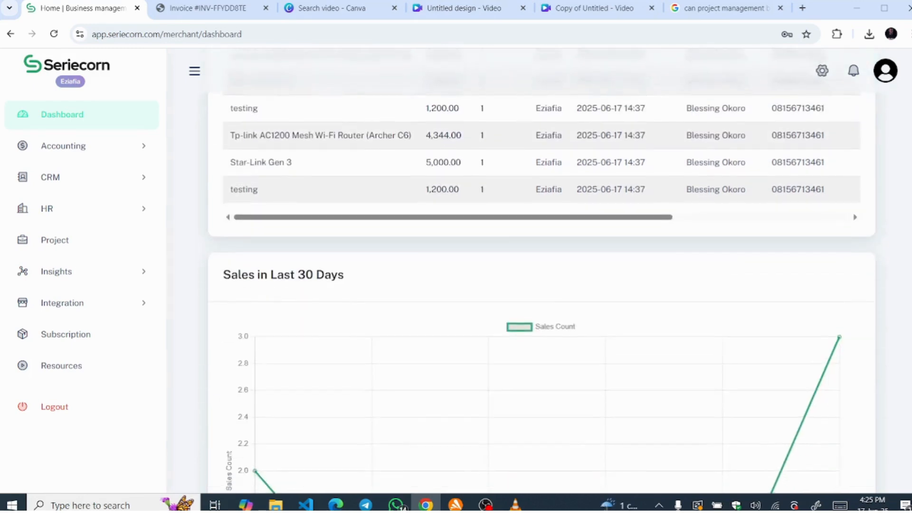
scroll(541, 285, up, 2)
scroll(337, 252, up, 2)
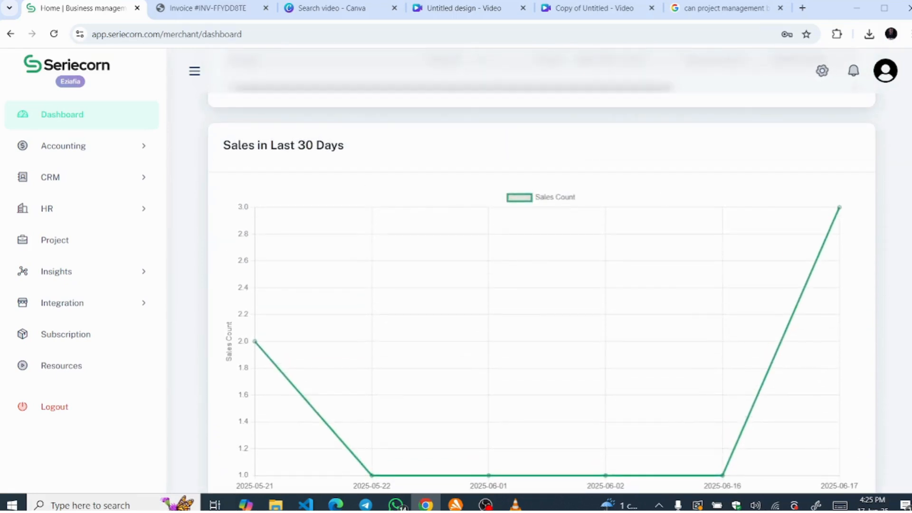
scroll(542, 285, down, 3)
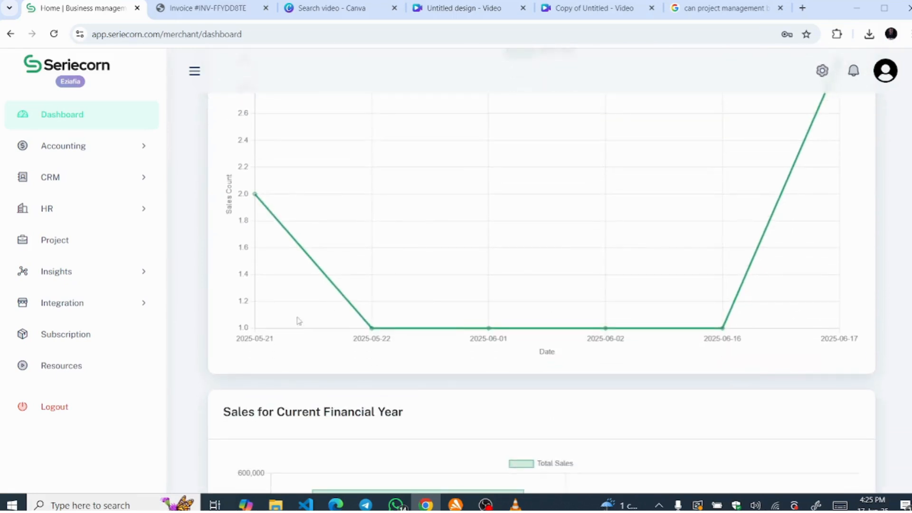
mouse_move(372, 330)
mouse_move(724, 331)
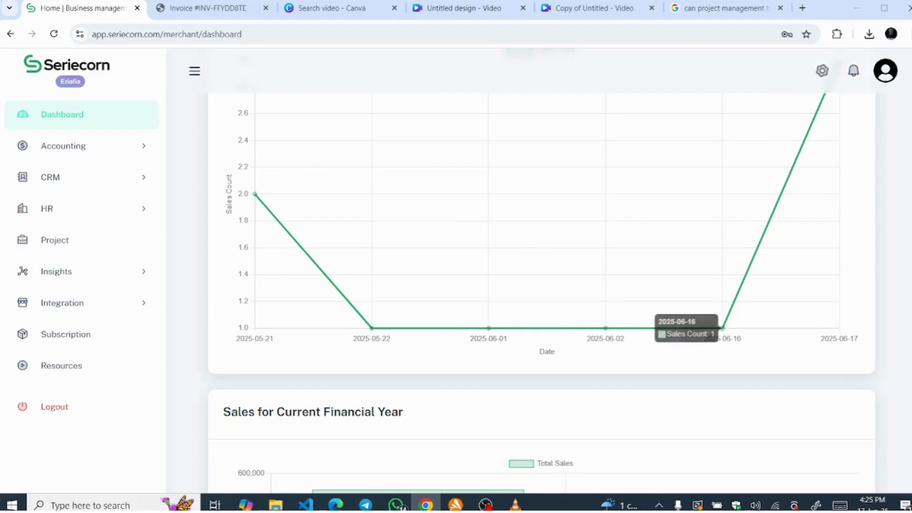
- Inspect the May and June bars in the Sales for Current Financial Year chart
scroll(723, 331, down, 5)
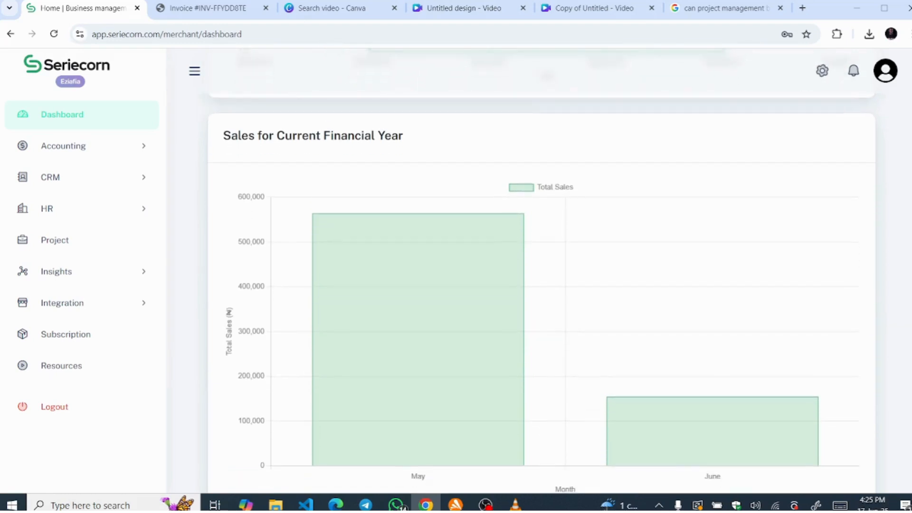
mouse_move(288, 452)
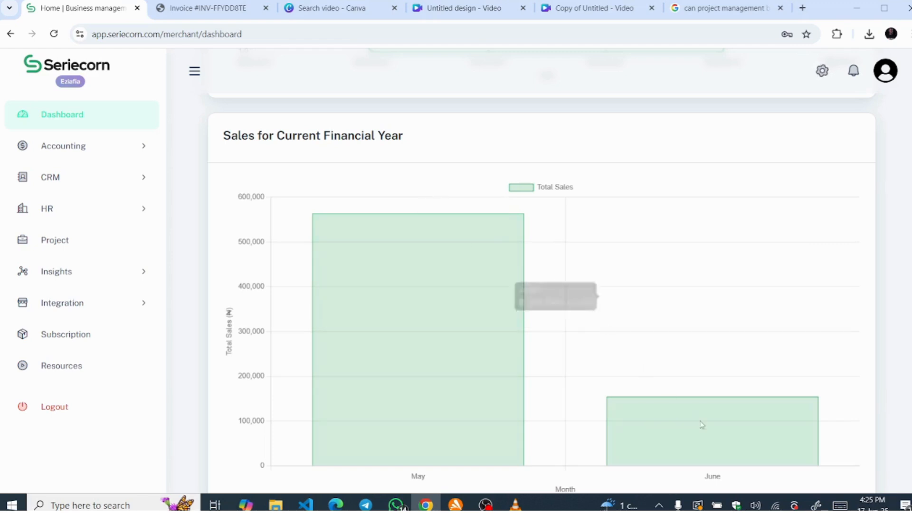
mouse_move(702, 426)
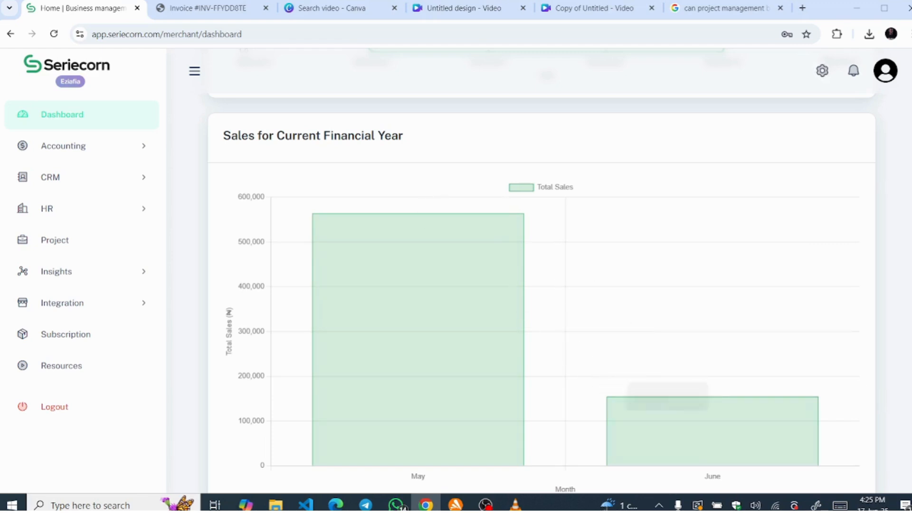
scroll(862, 386, down, 10)
- Switch to the Expenses Dashboard and review its expense summary cards
scroll(335, 273, up, 6)
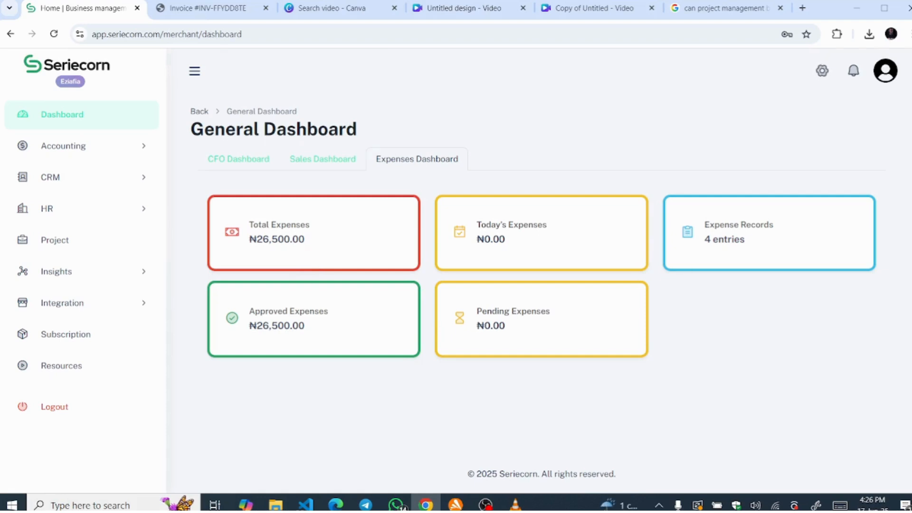
scroll(415, 155, up, 1)
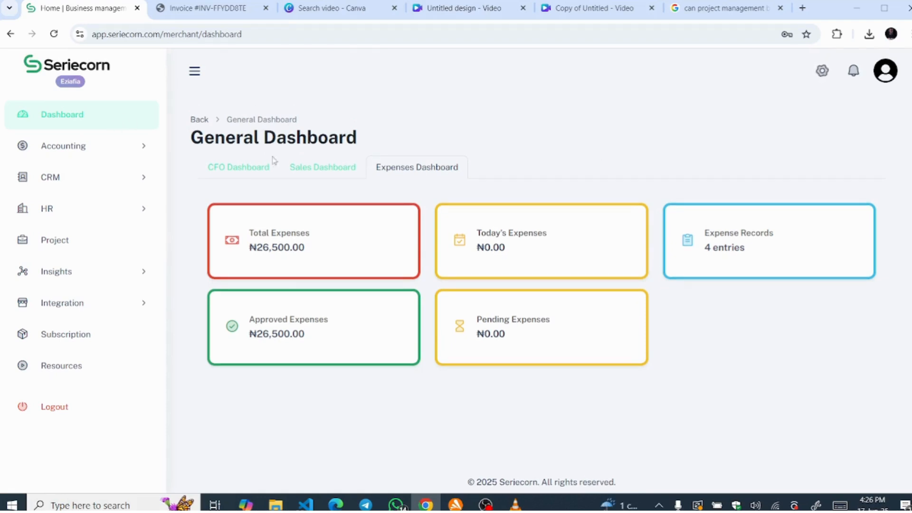
- Open the inventory items page in the Accounting module to show the stock list
click(80, 153)
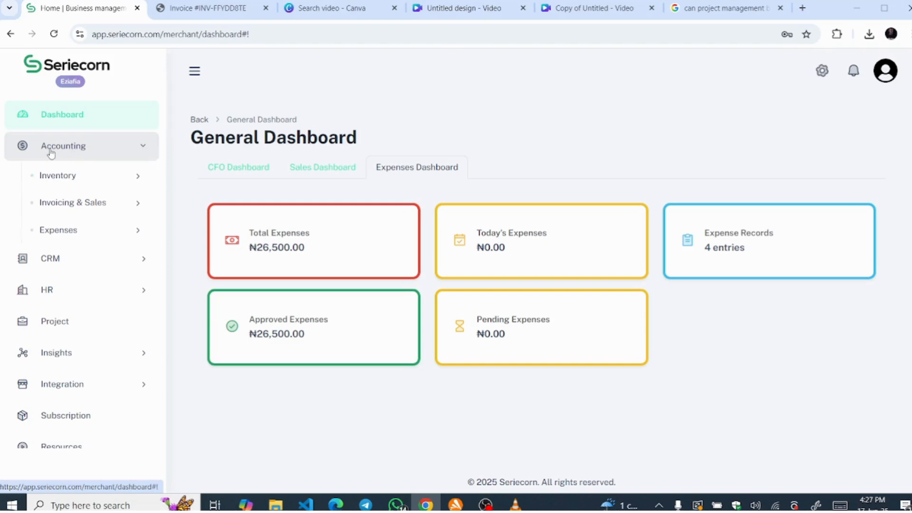
click(67, 180)
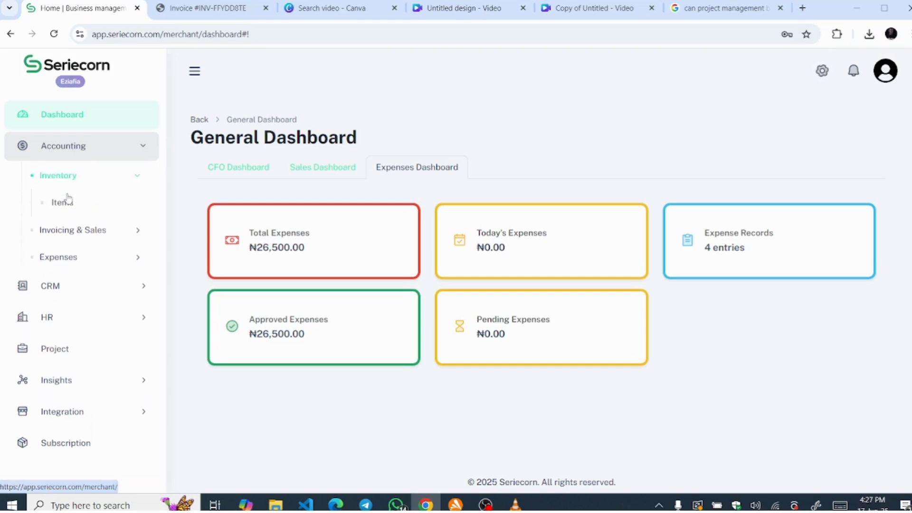
click(64, 203)
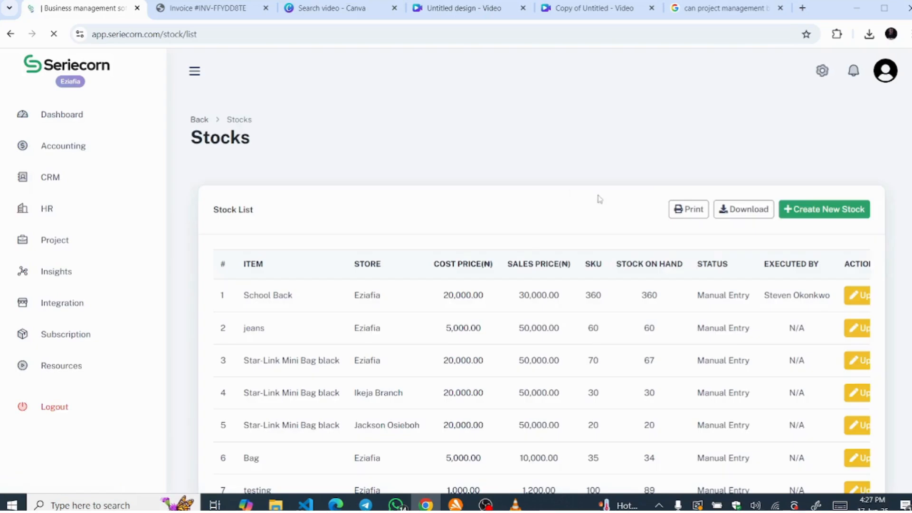
- Open the form for creating a new stock item, review its fields, and return to the stock list
scroll(597, 197, down, 4)
scroll(840, 198, up, 5)
click(813, 210)
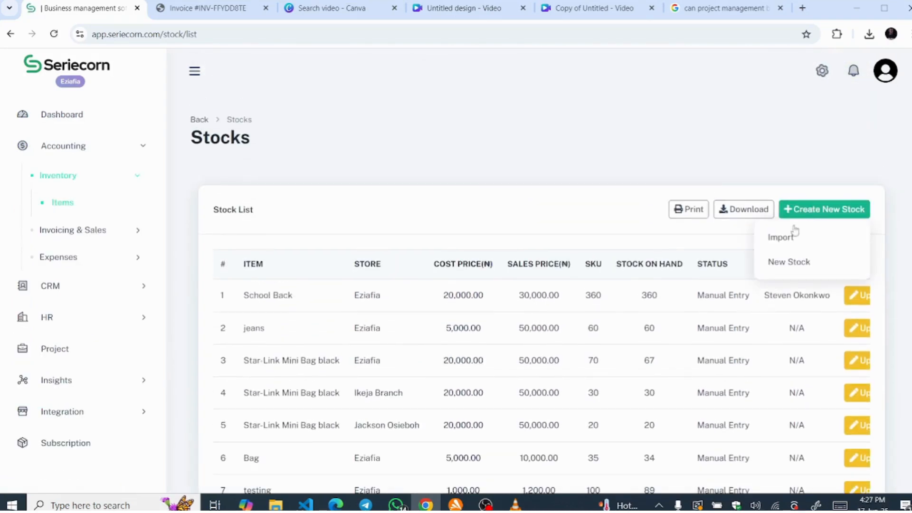
click(782, 265)
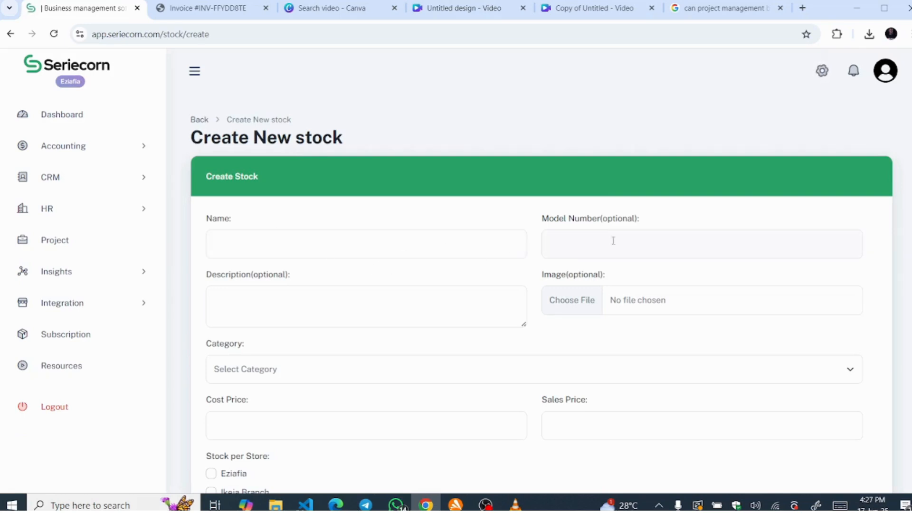
scroll(411, 256, down, 2)
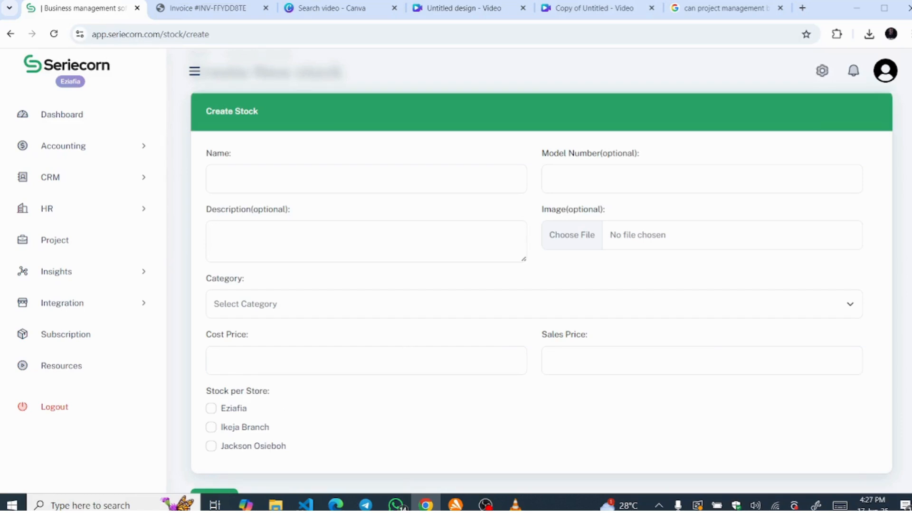
scroll(407, 231, up, 2)
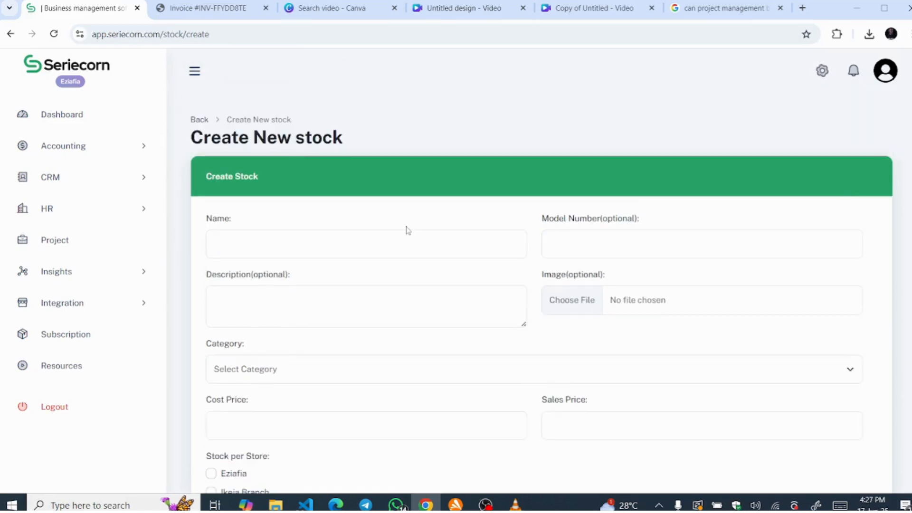
click(199, 121)
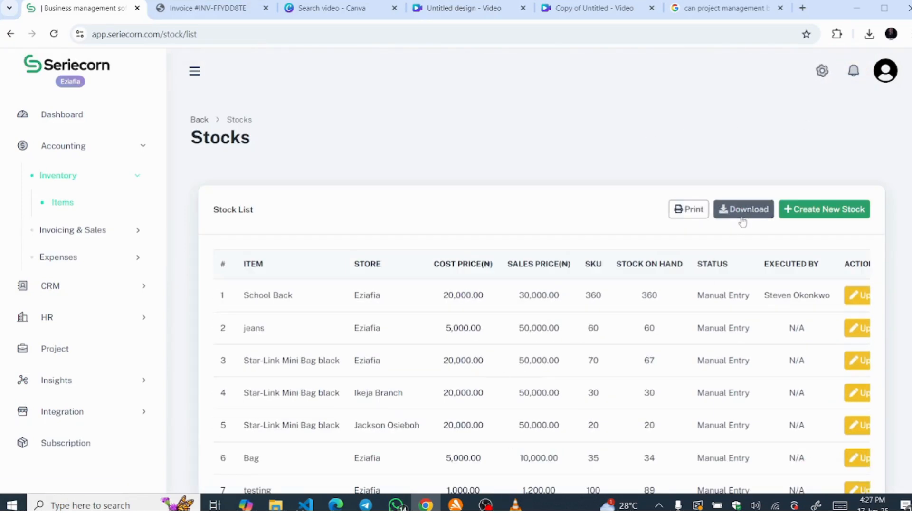
- Open the School Back item's stock update form, inspect the Newly Added stock field, and close the form without changes
scroll(910, 261, down, 5)
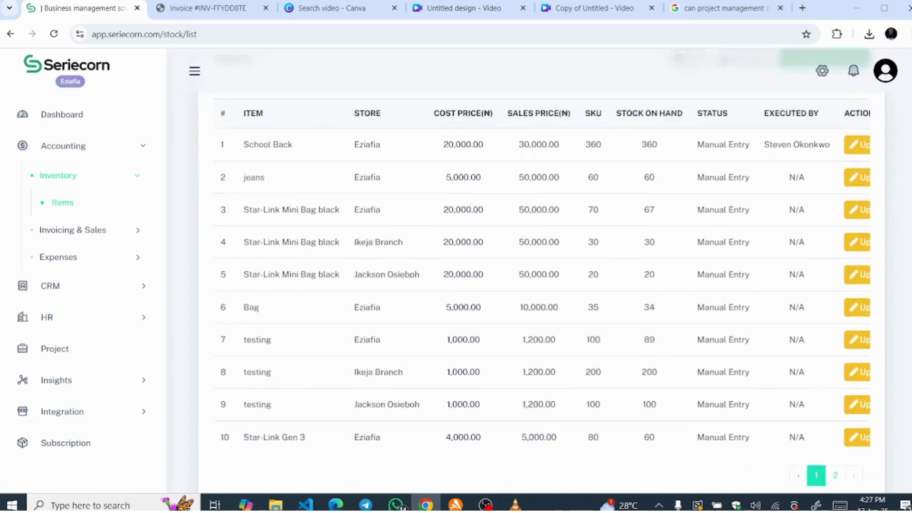
scroll(911, 261, up, 3)
scroll(910, 258, up, 1)
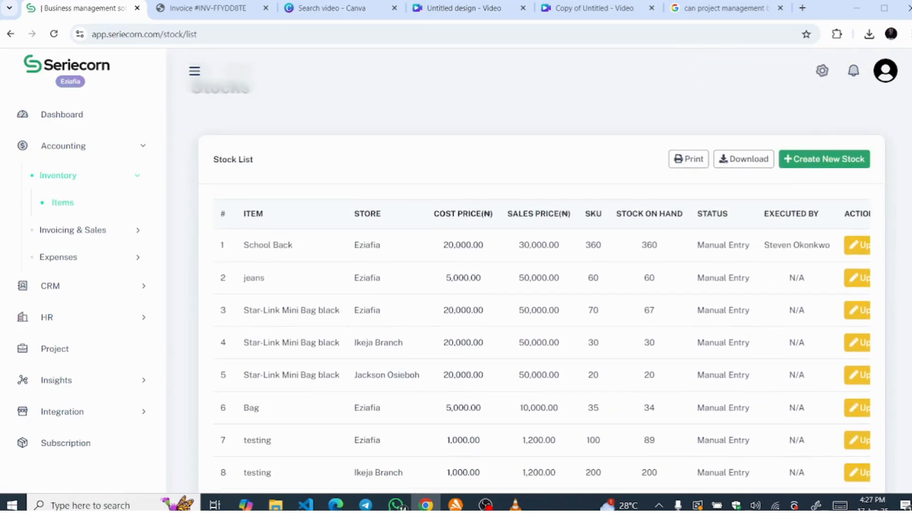
scroll(911, 261, up, 3)
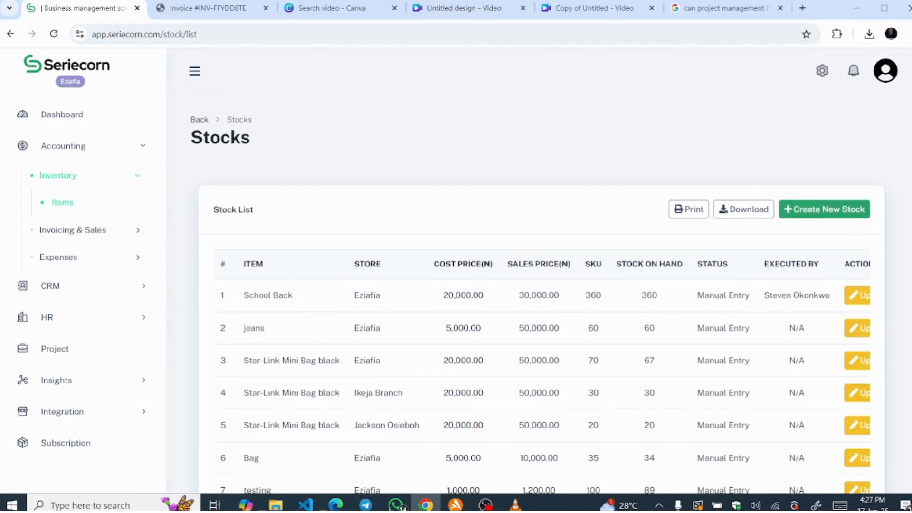
scroll(910, 261, down, 8)
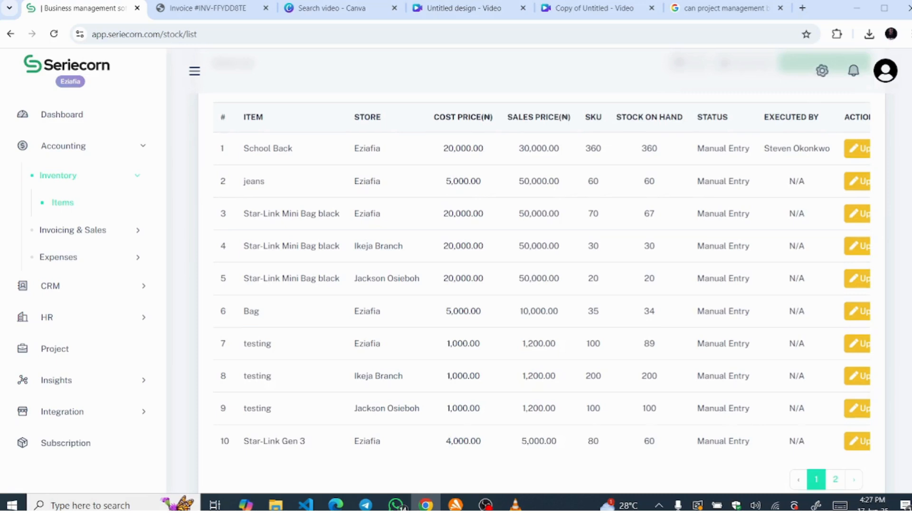
scroll(649, 441, right, 1)
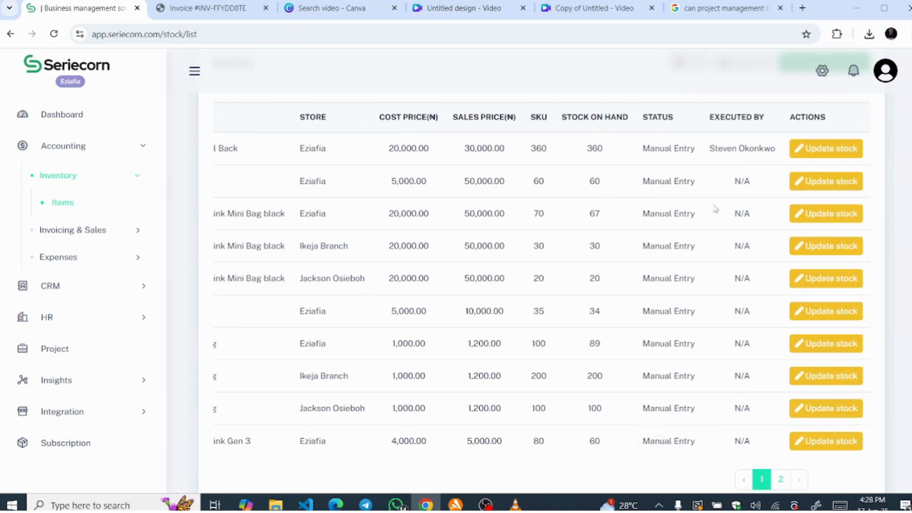
click(829, 150)
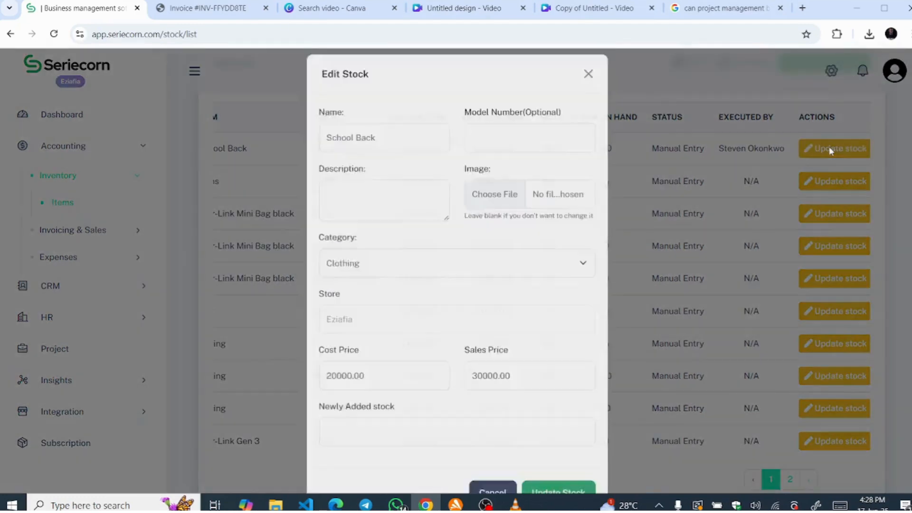
click(351, 437)
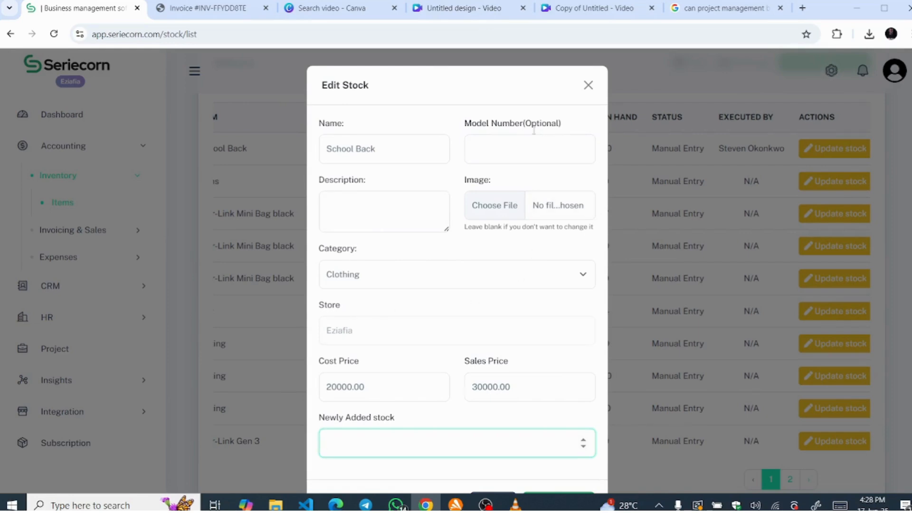
click(588, 86)
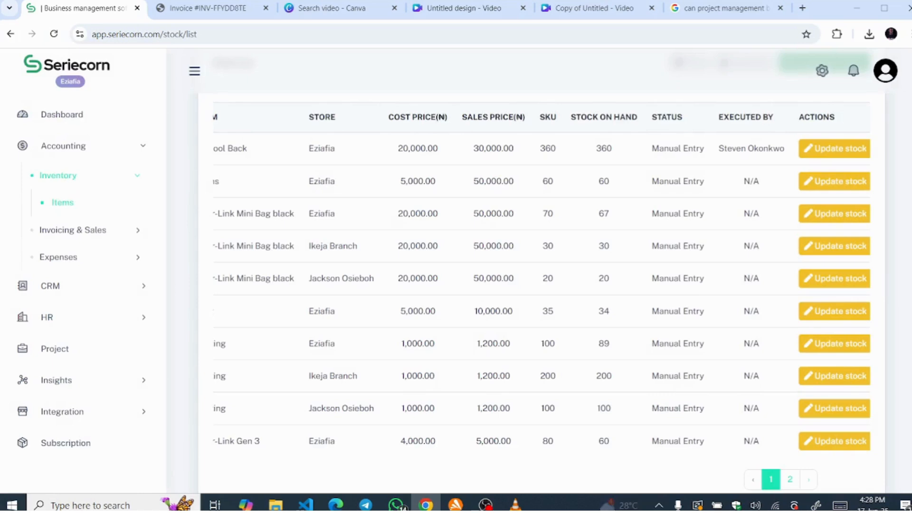
- Examine the stock list's store, price, SKU, stock on hand, status and executed-by columns across its rows
scroll(542, 285, up, 3)
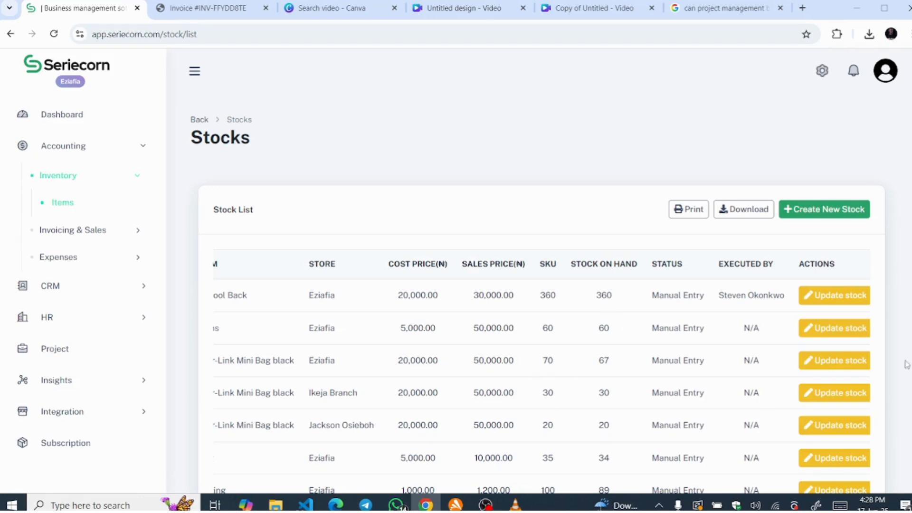
scroll(582, 394, down, 2)
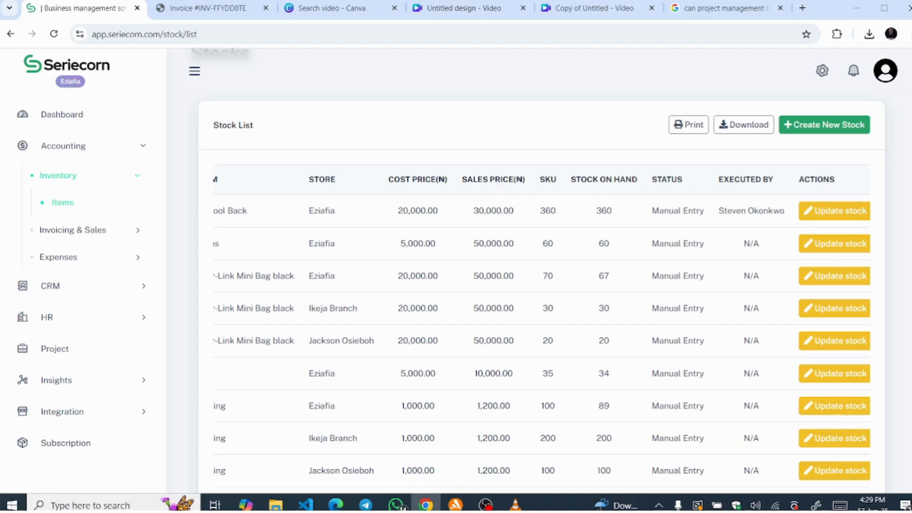
scroll(807, 373, down, 2)
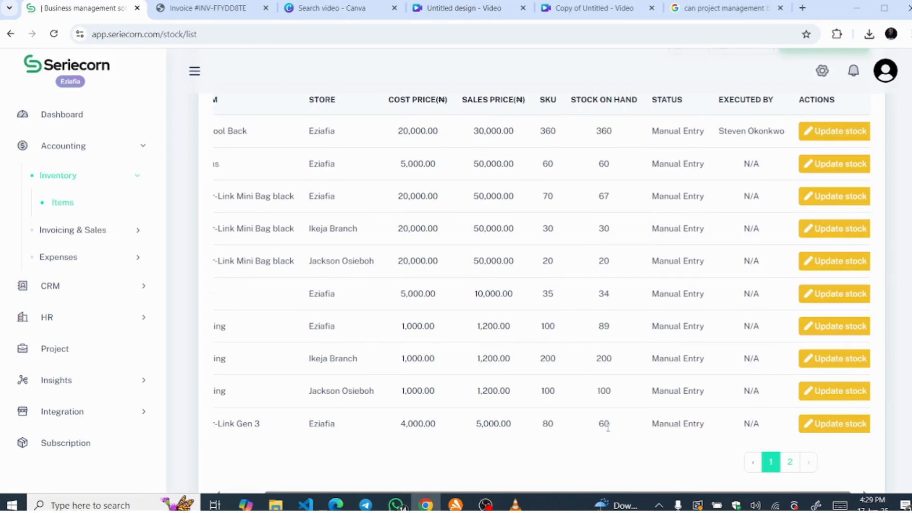
scroll(470, 315, up, 3)
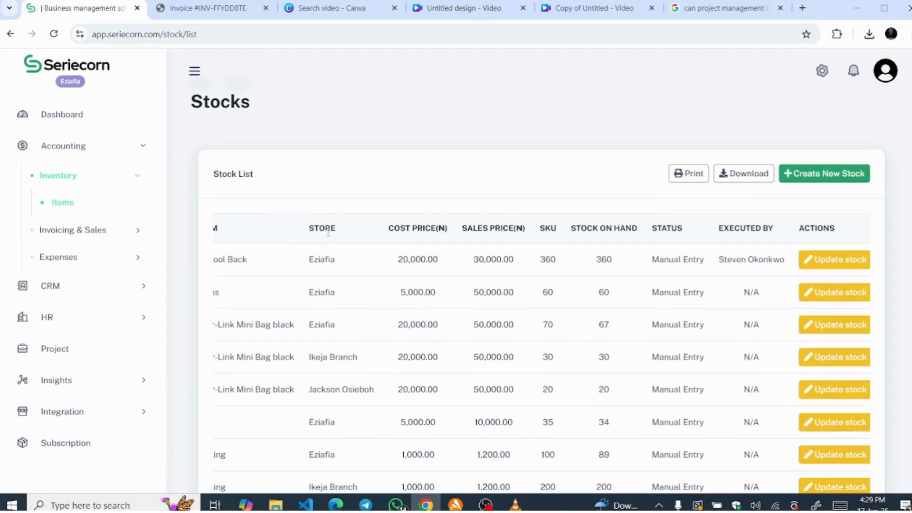
scroll(538, 295, up, 1)
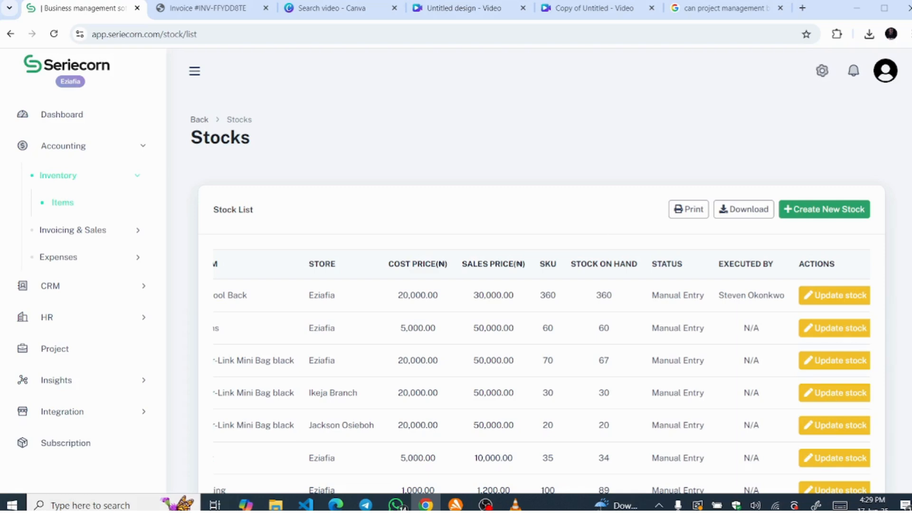
scroll(472, 224, down, 3)
scroll(541, 284, up, 2)
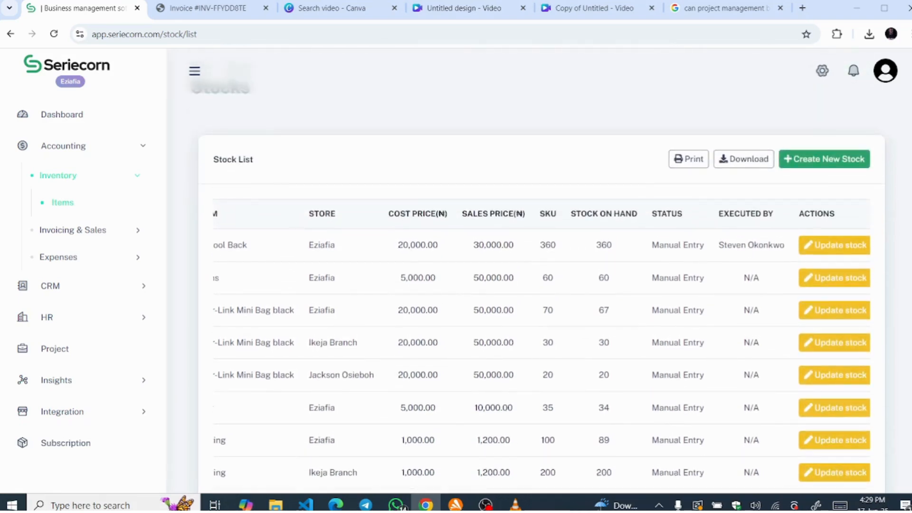
scroll(538, 284, up, 1)
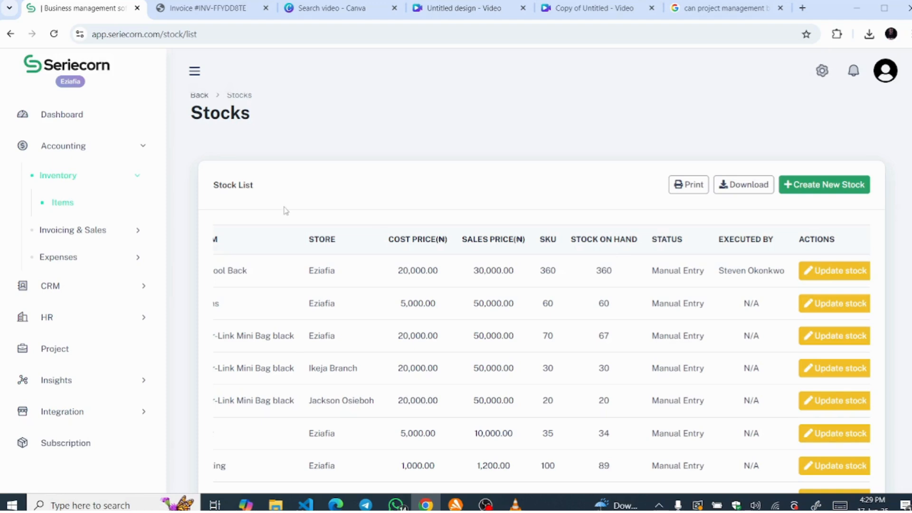
- Open the invoices list under Invoicing & Sales and view the options for adding a new invoice
click(56, 235)
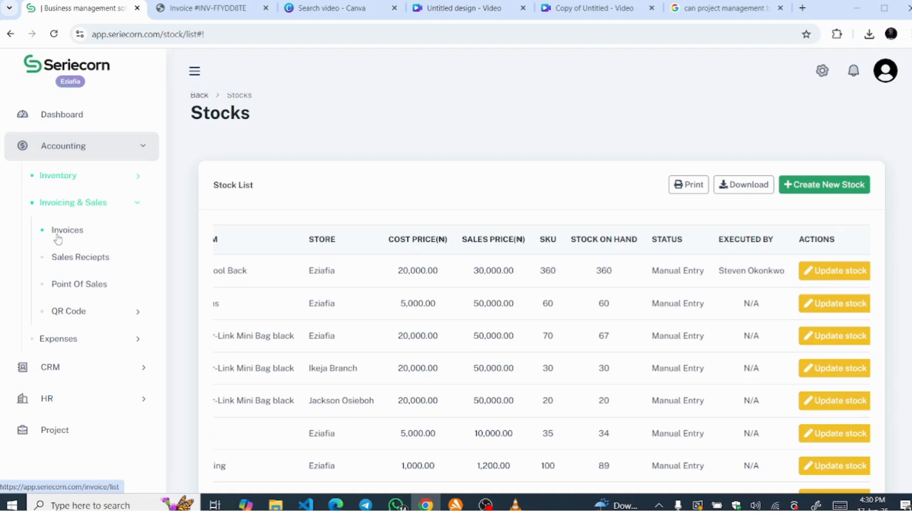
click(57, 237)
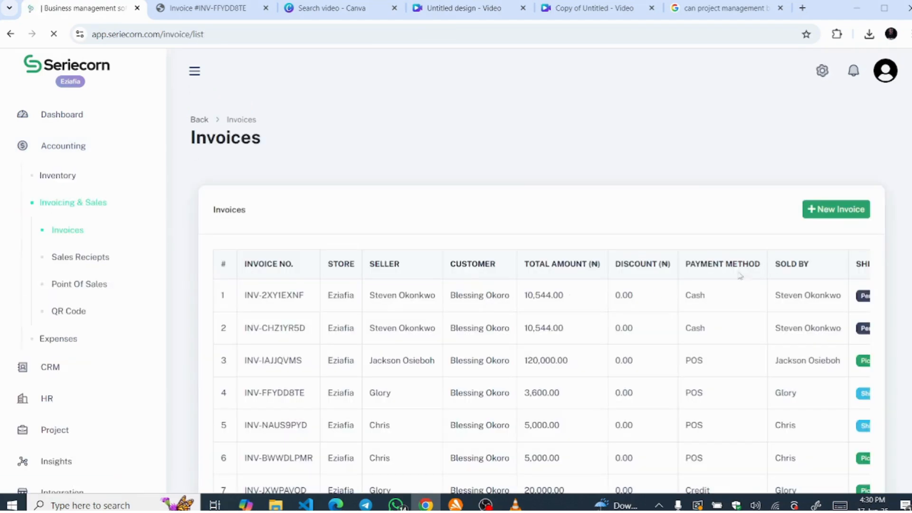
click(840, 213)
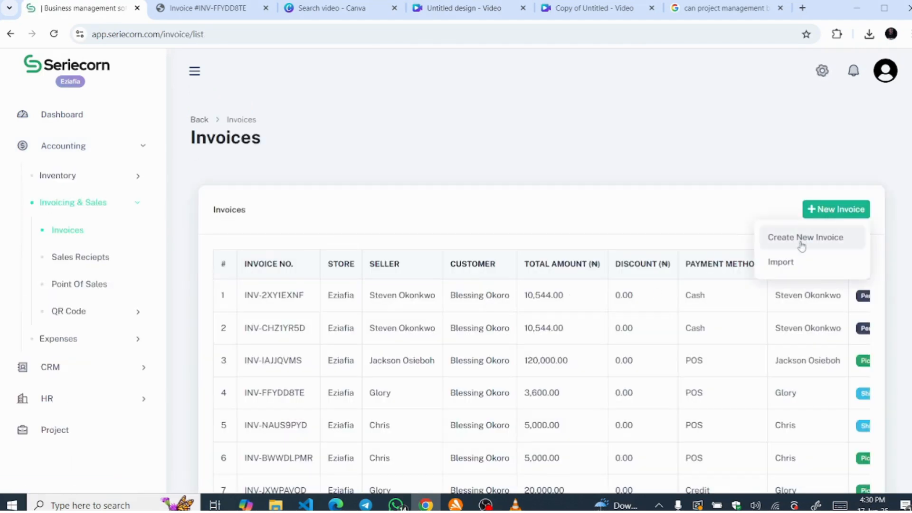
click(862, 185)
scroll(863, 186, down, 1)
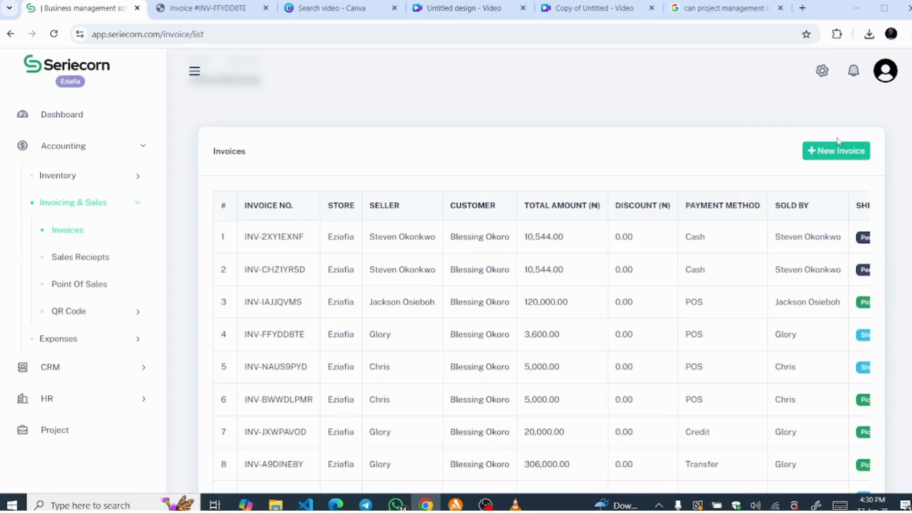
mouse_move(833, 151)
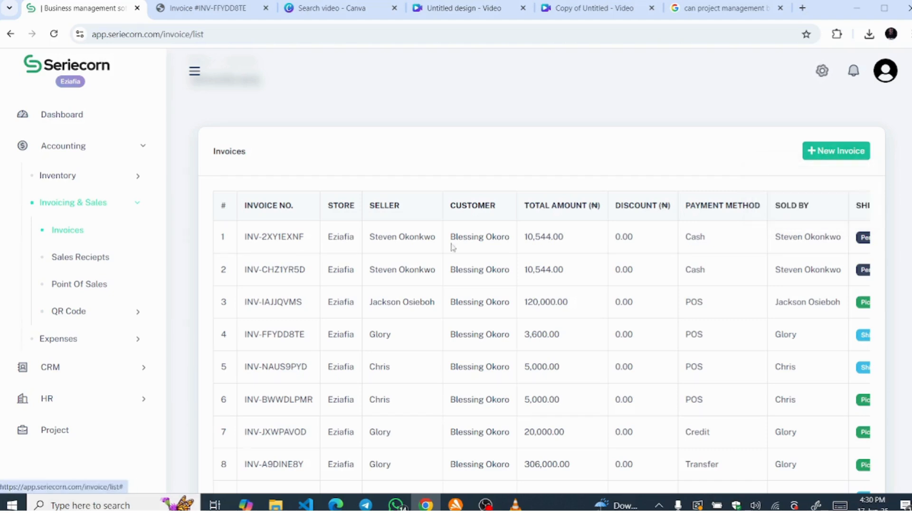
- View the creation options for sales receipts, and review the Point Of Sales records across to their Actions column
click(105, 262)
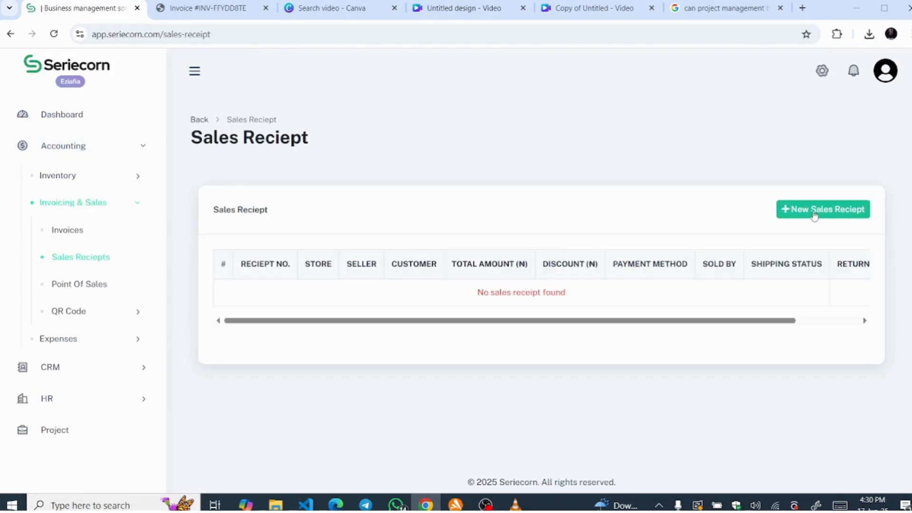
mouse_move(821, 208)
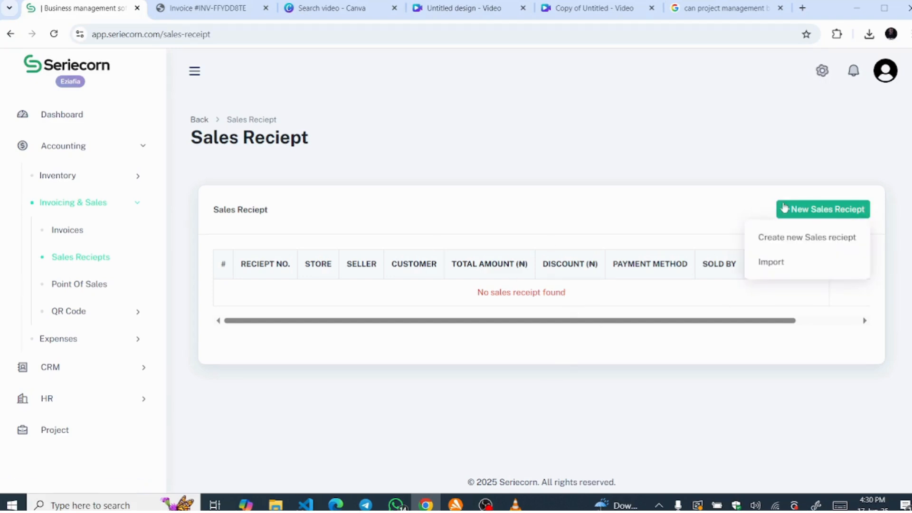
click(62, 292)
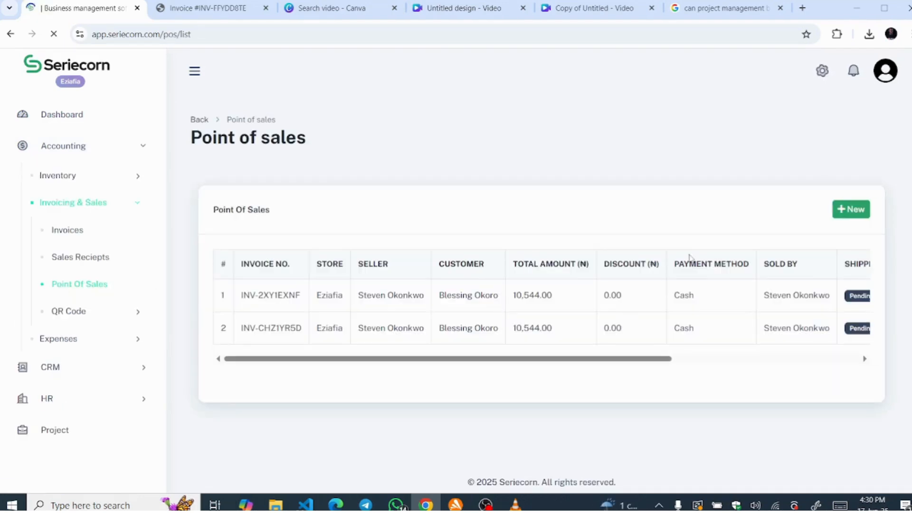
drag(554, 363, 770, 373)
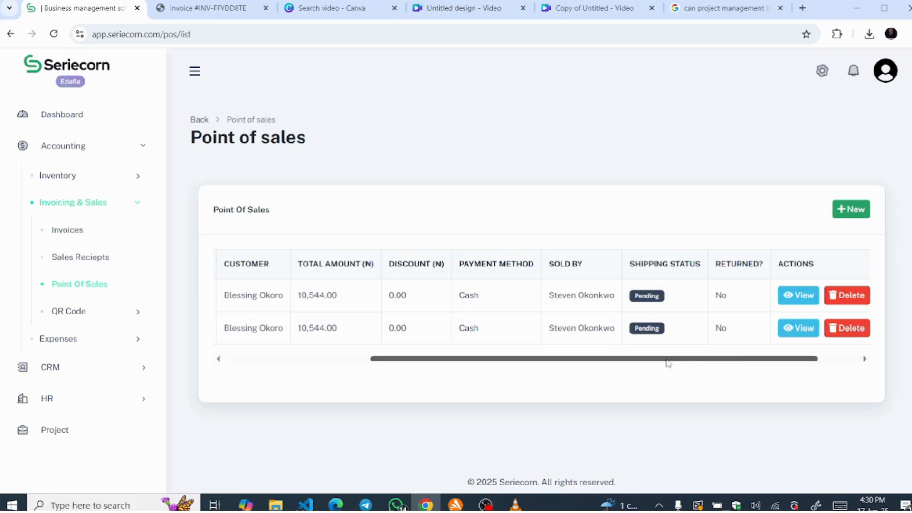
drag(668, 363, 709, 361)
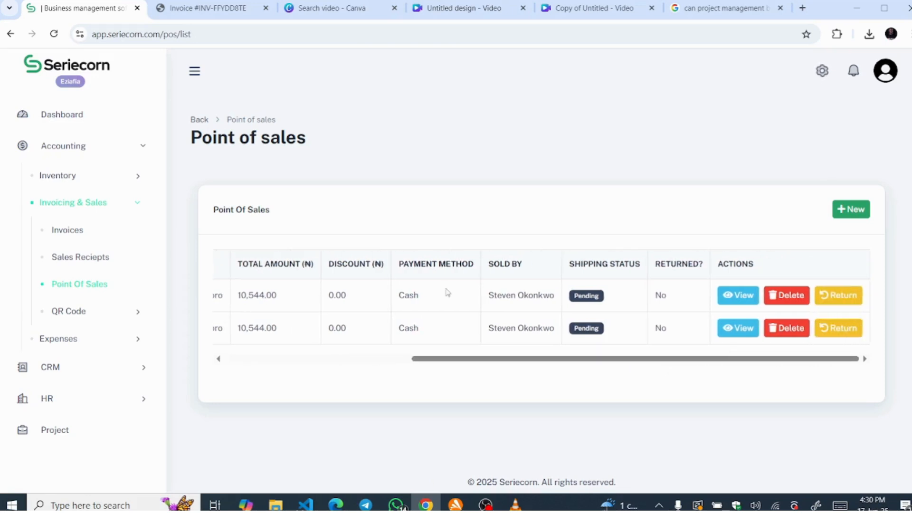
- Open the point of sale shop and browse its available products
mouse_move(849, 215)
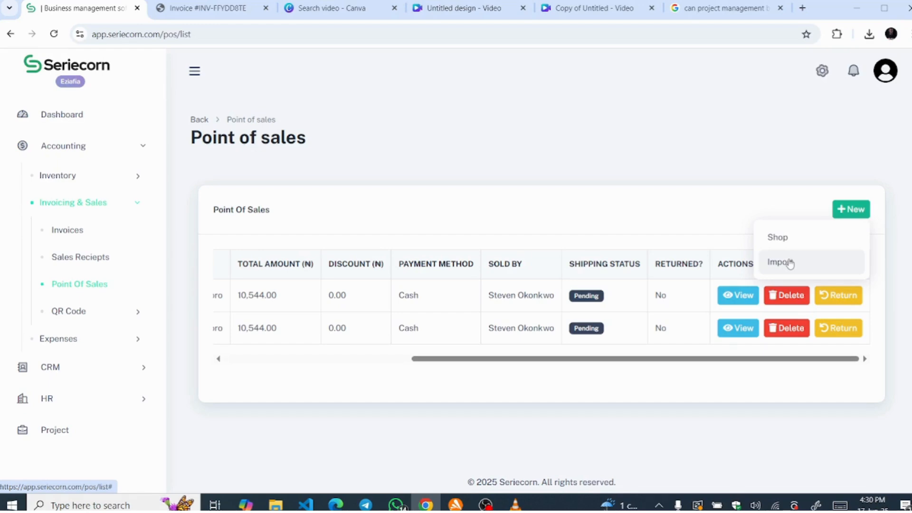
click(778, 238)
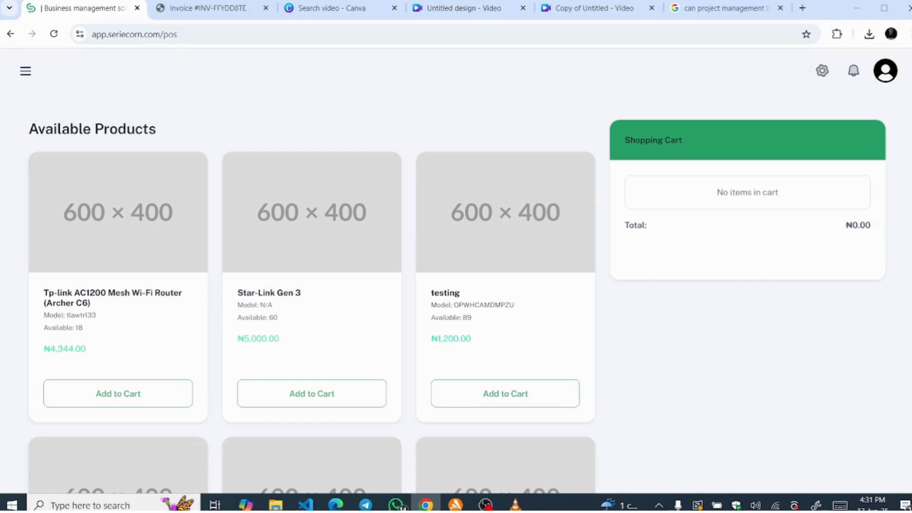
scroll(312, 271, down, 10)
scroll(312, 271, up, 10)
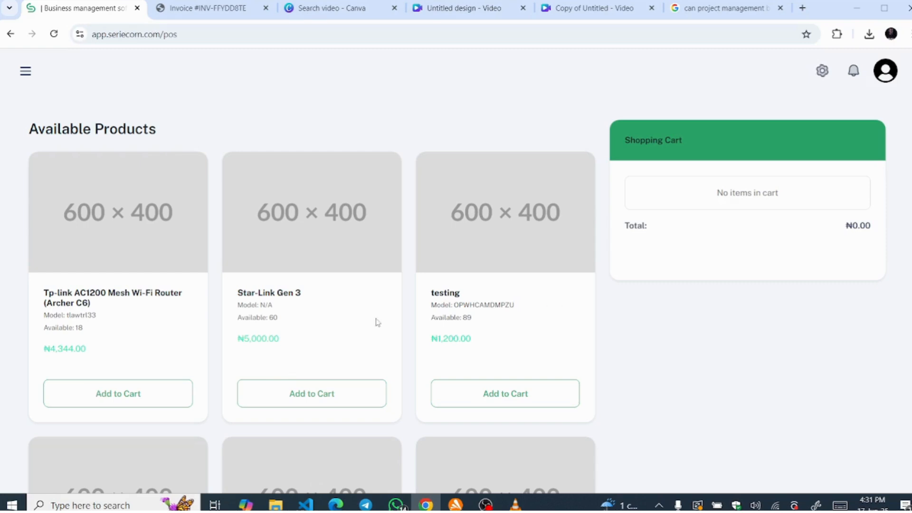
- Add the Tp-link AC1200 Mesh Wi-Fi Router (Archer C6), Star-Link Gen 3 and testing products to the shopping cart
click(105, 406)
click(303, 401)
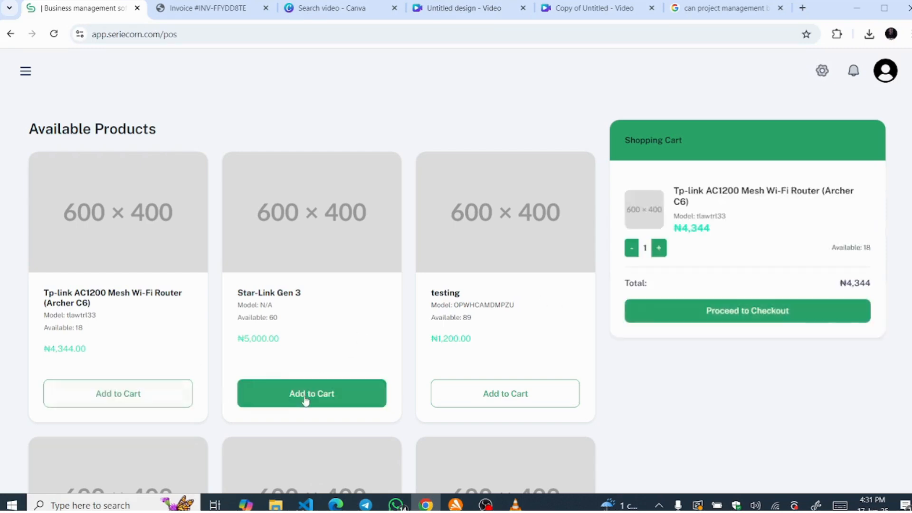
click(480, 400)
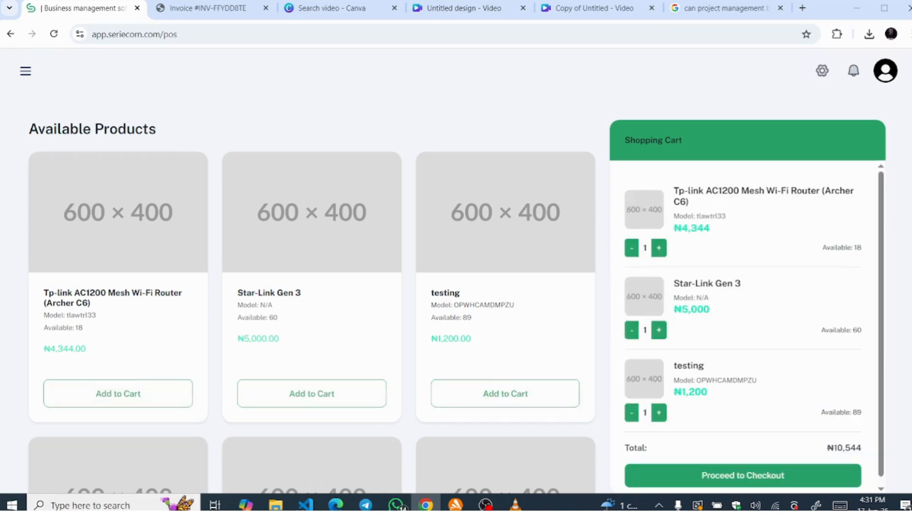
- Proceed to checkout for the shopping cart and view the available payment methods in the sale form
scroll(257, 318, down, 5)
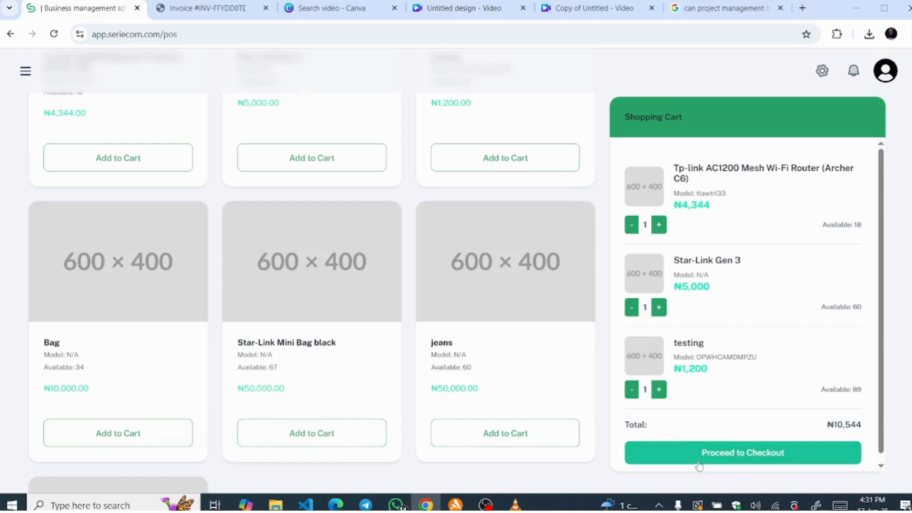
click(728, 451)
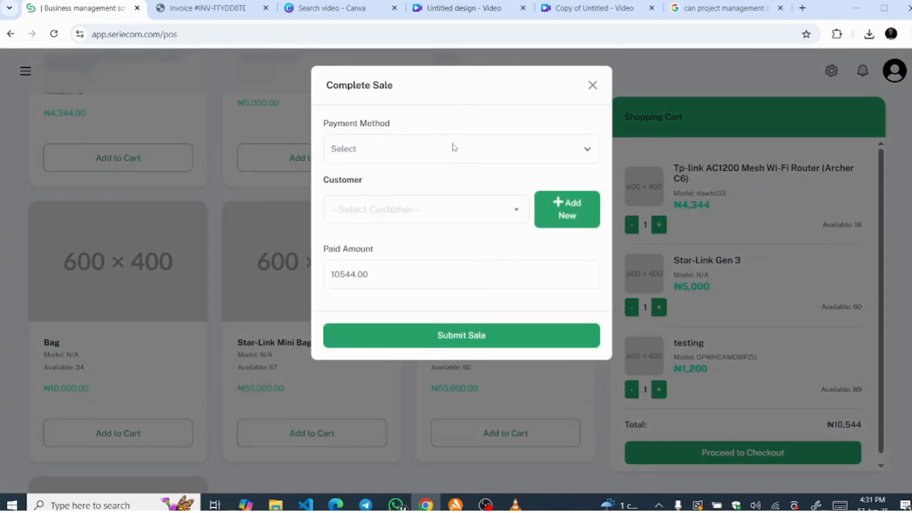
click(447, 158)
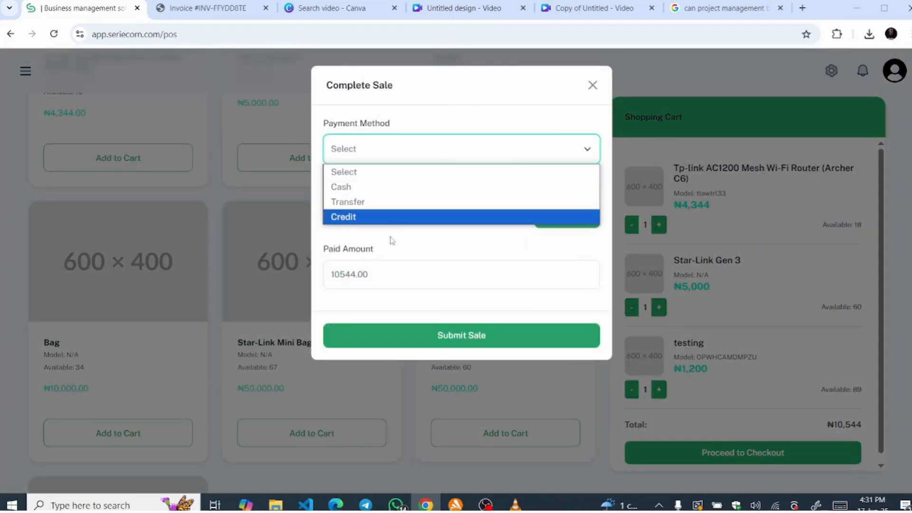
click(420, 126)
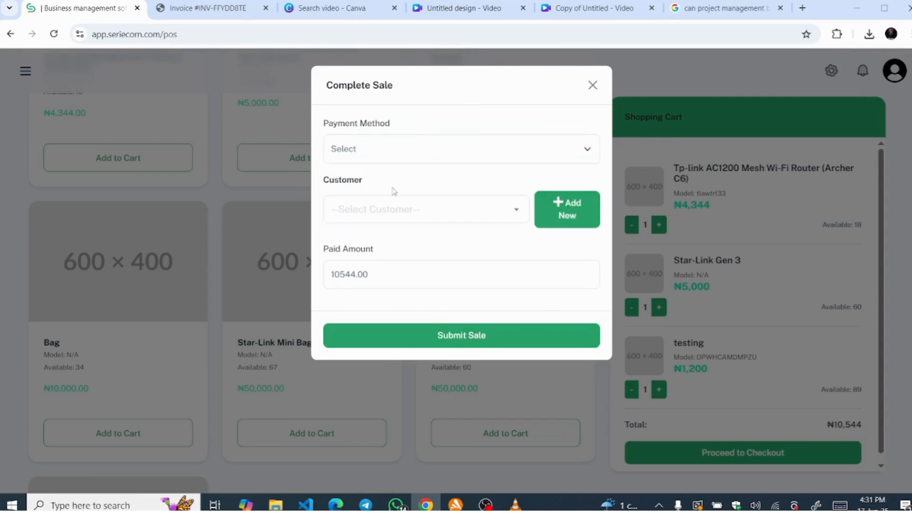
- View the existing customer choices and the Add New Customer form, and close the sale form without submitting
click(396, 219)
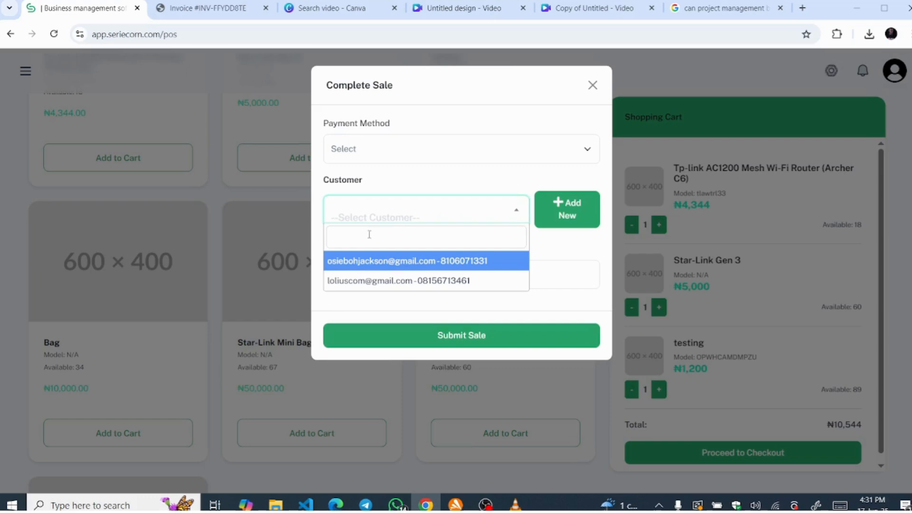
click(568, 214)
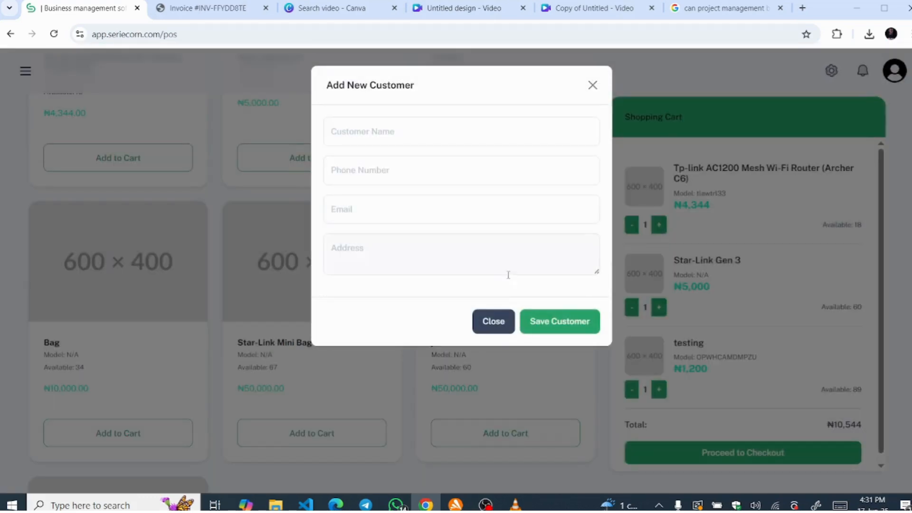
click(499, 322)
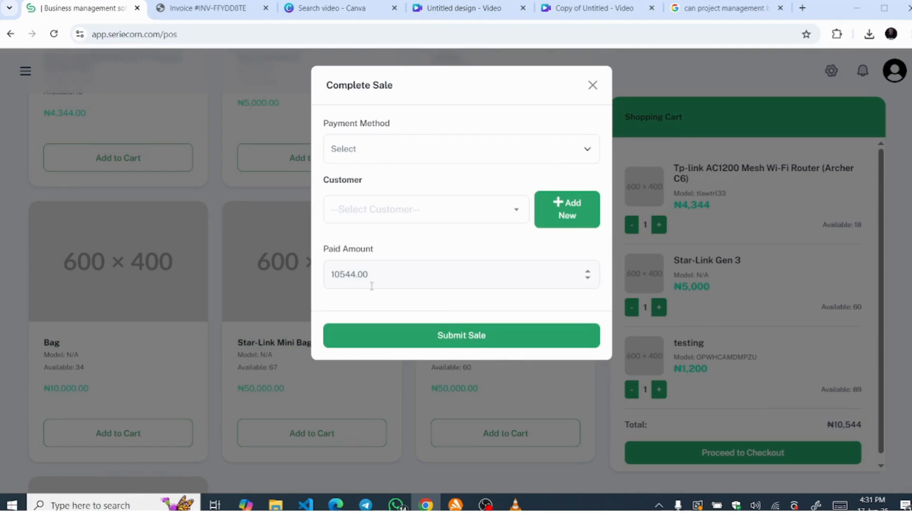
click(593, 85)
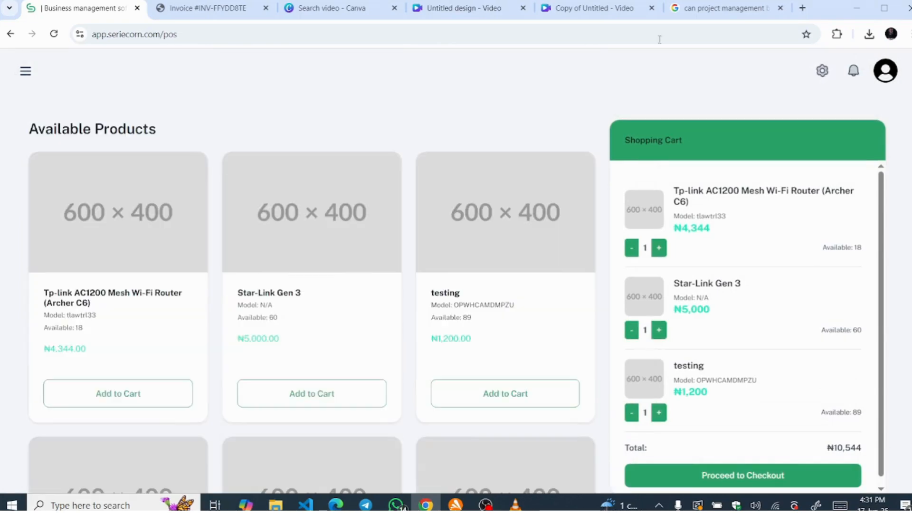
- Open the Store QR Code page under Accounting's Invoicing & Sales and review the code and its printing instructions
click(26, 74)
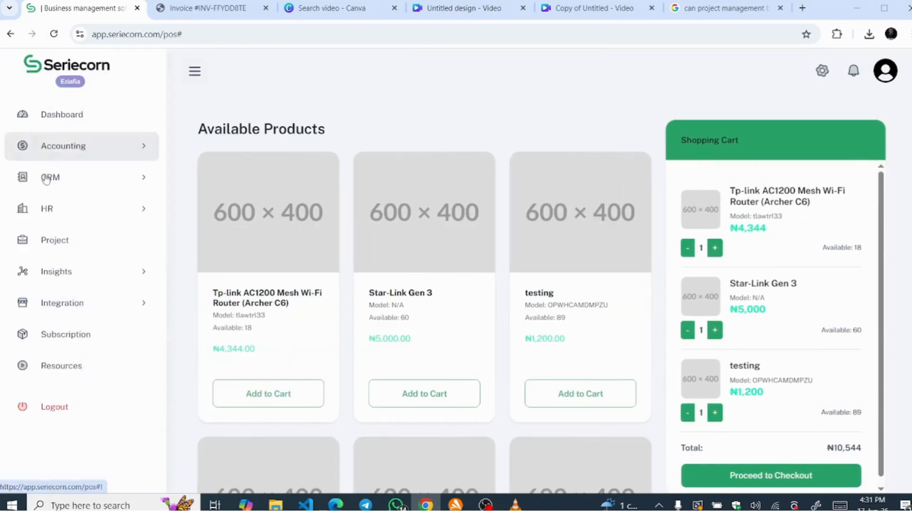
click(105, 155)
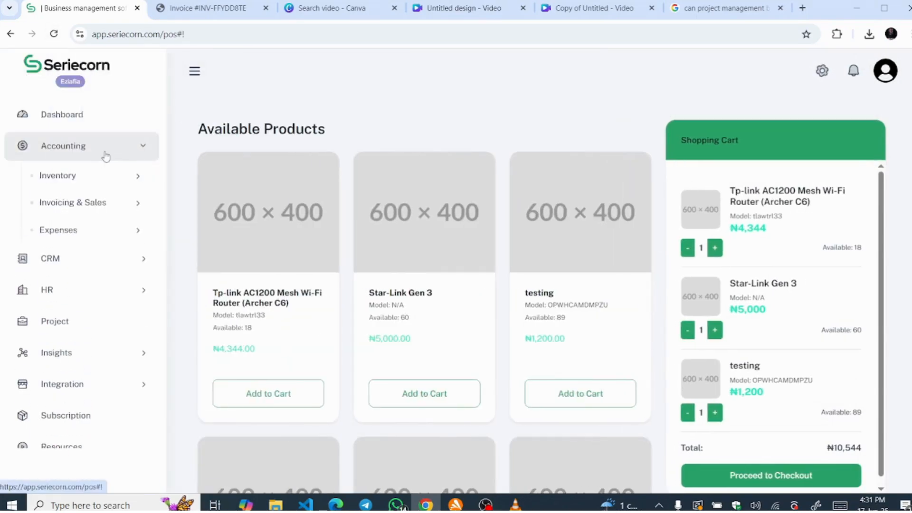
click(92, 204)
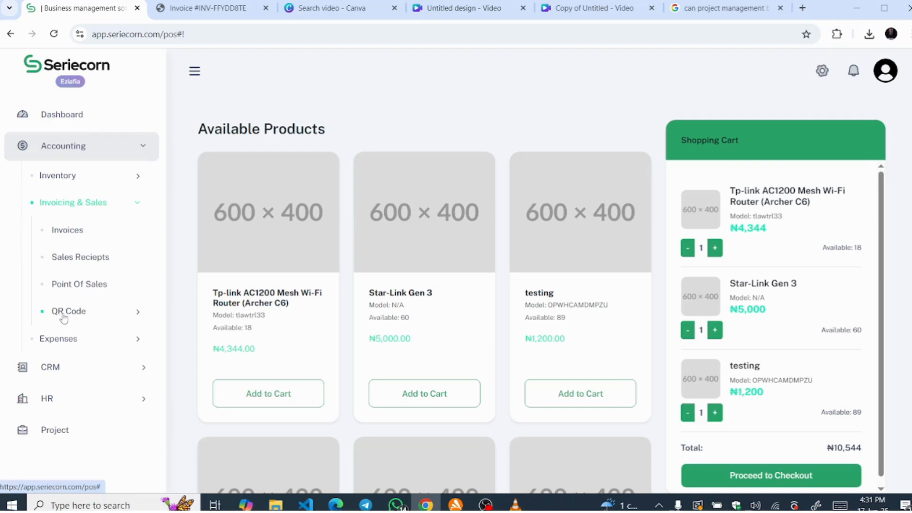
click(62, 312)
click(80, 342)
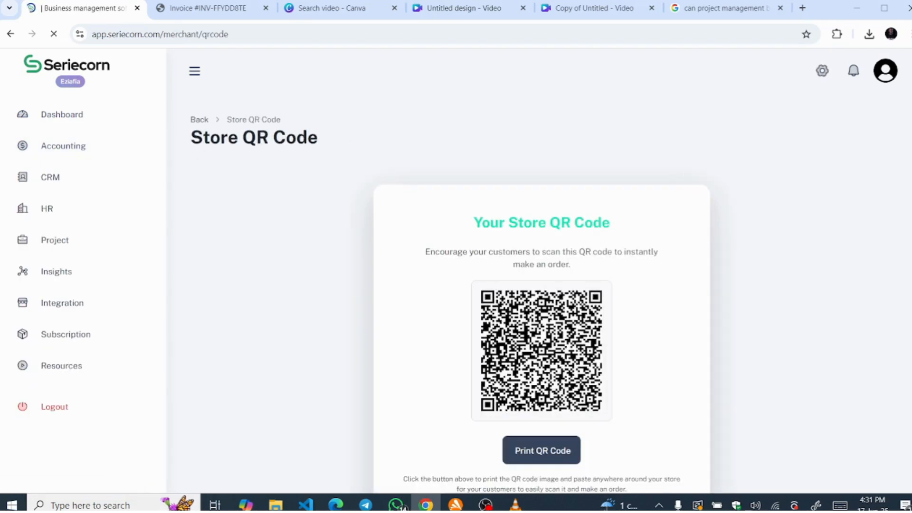
scroll(541, 315, down, 3)
scroll(541, 315, up, 2)
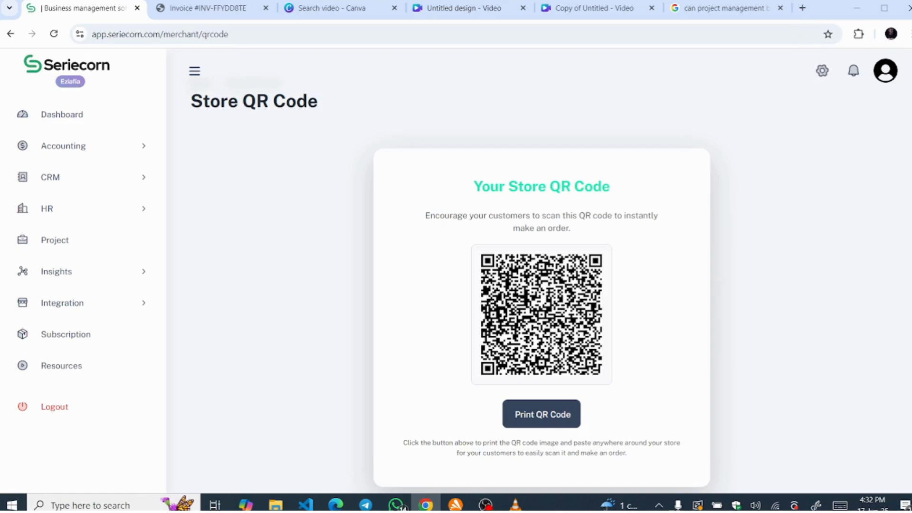
scroll(265, 455, down, 2)
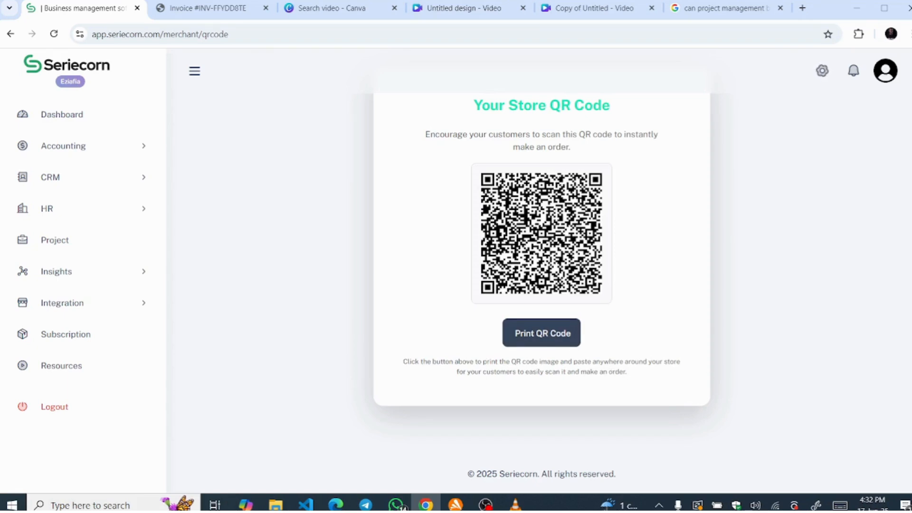
scroll(542, 286, down, 1)
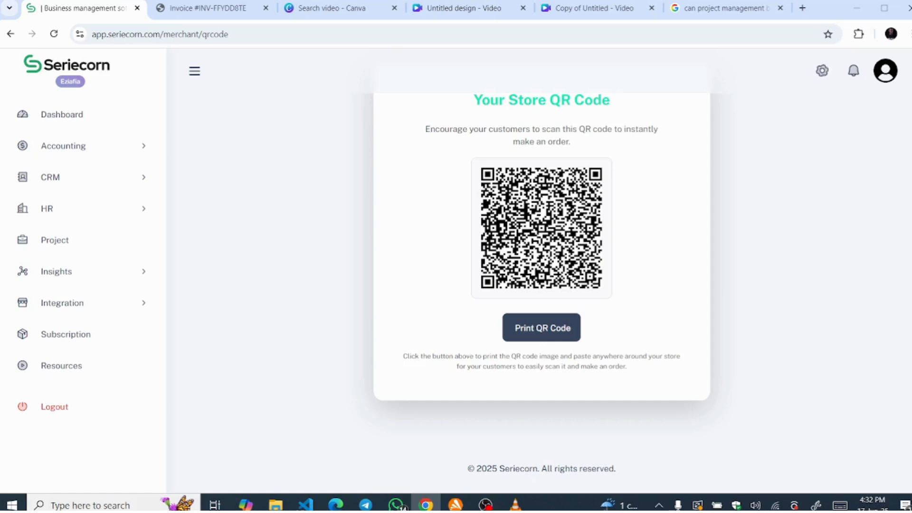
scroll(846, 244, up, 3)
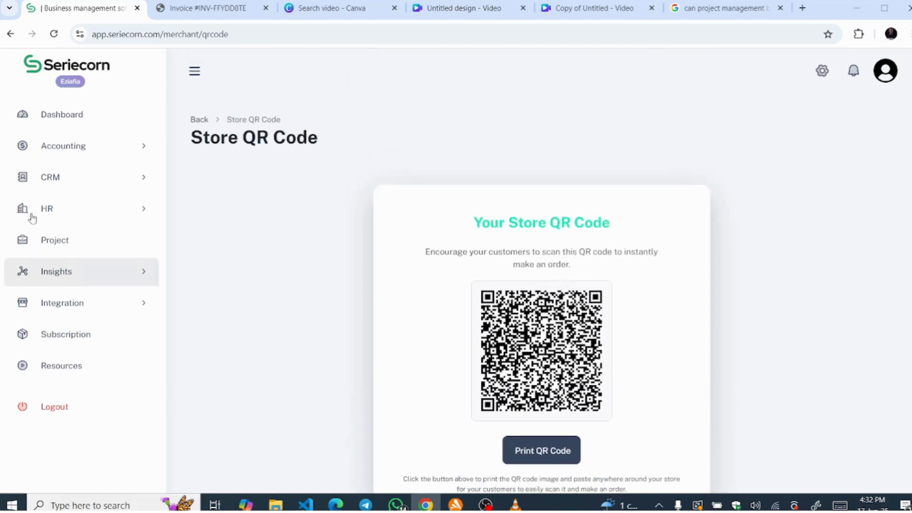
- Open the expenses list under Accounting and check the option for adding a new expense
click(104, 155)
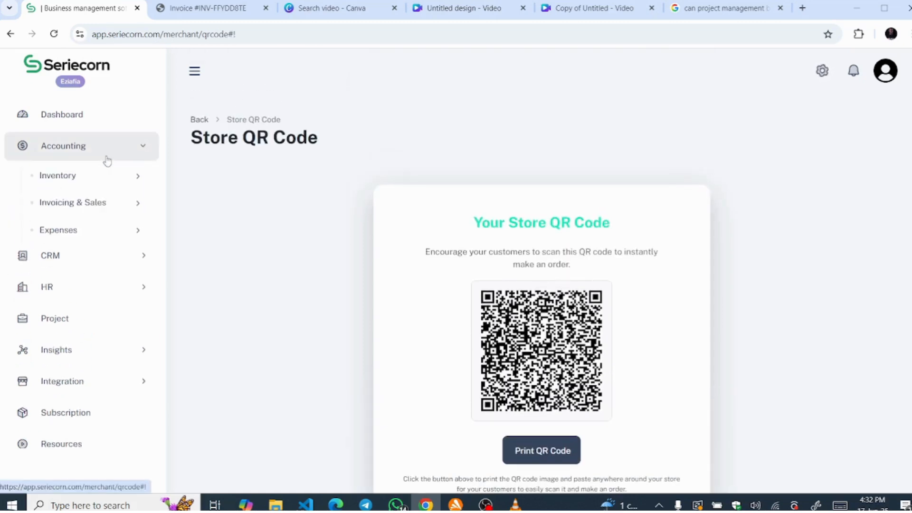
click(64, 236)
click(76, 258)
click(830, 209)
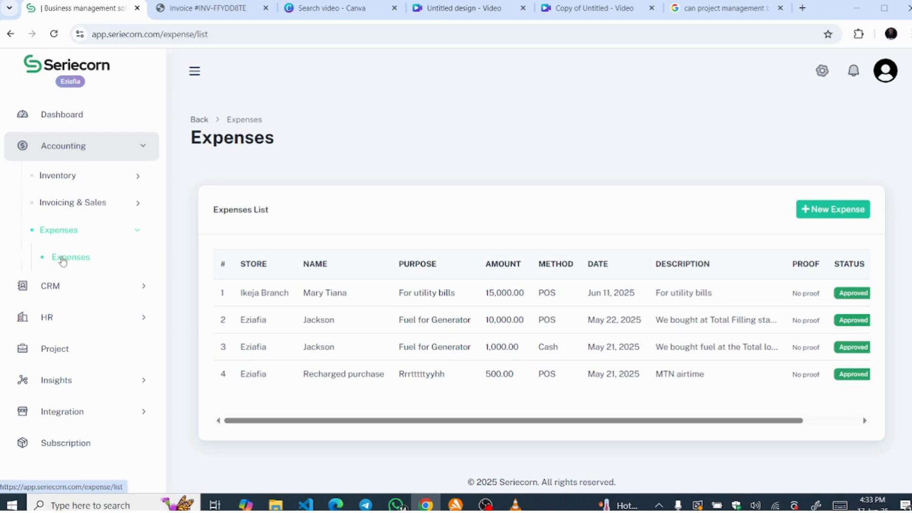
- Review the entries in Accounting's Inventory and Invoicing & Sales sections
click(90, 176)
click(86, 231)
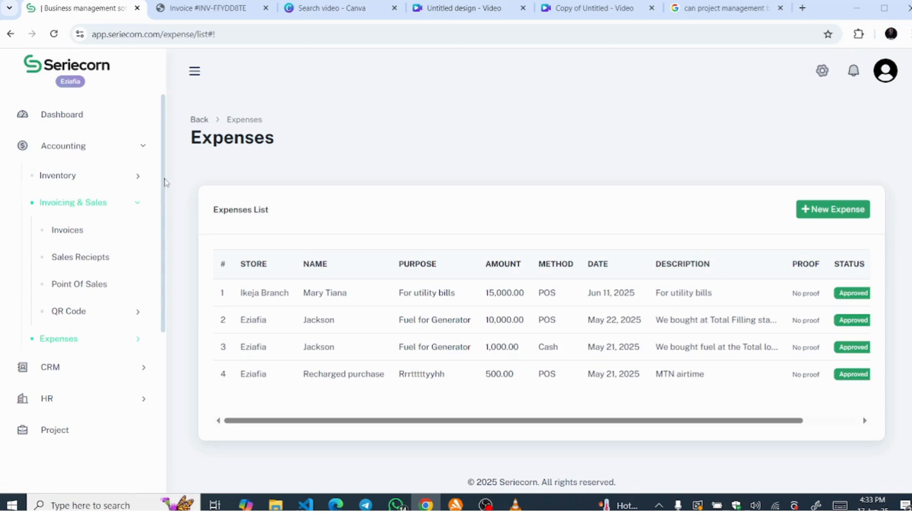
drag(163, 186, 161, 213)
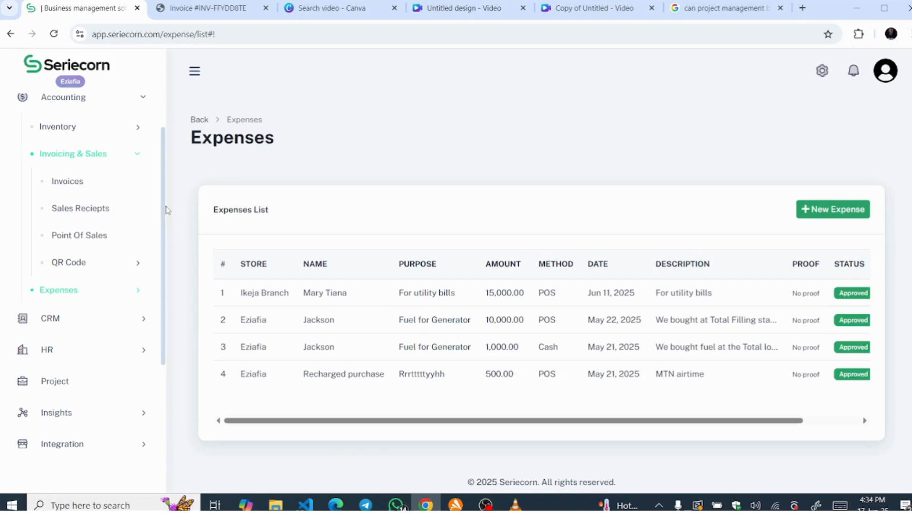
- Open the CRM Messaging page and review its customer choices and single-message form
click(68, 318)
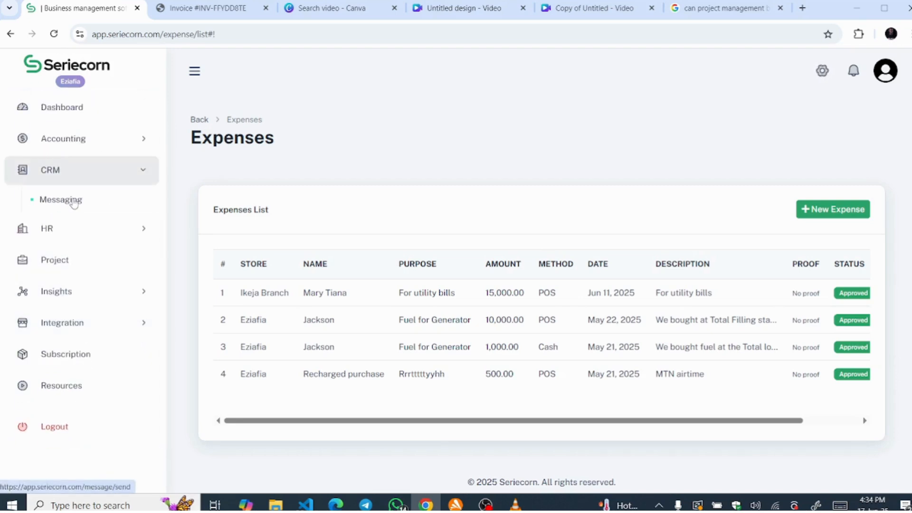
click(58, 205)
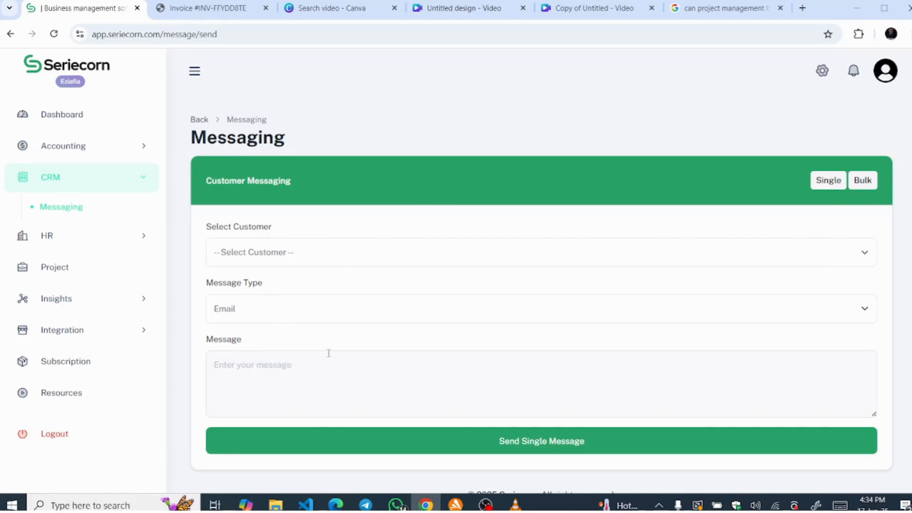
click(308, 255)
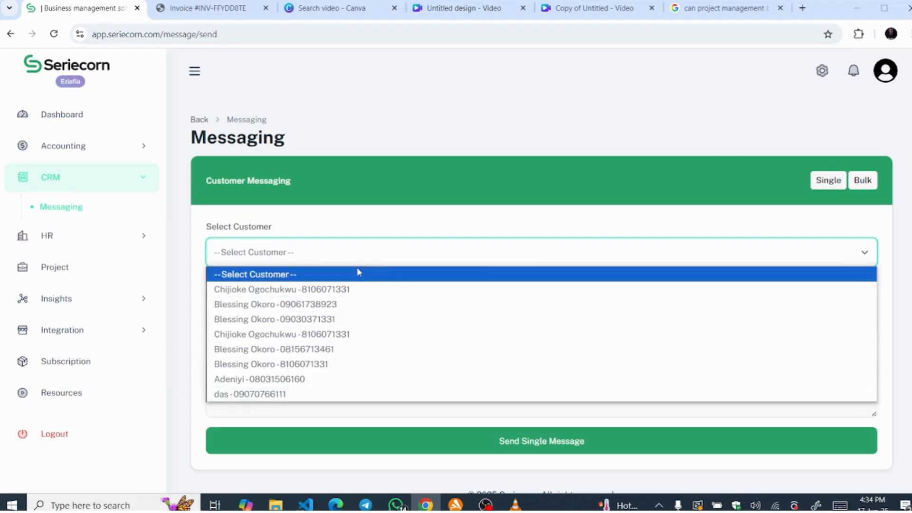
click(375, 230)
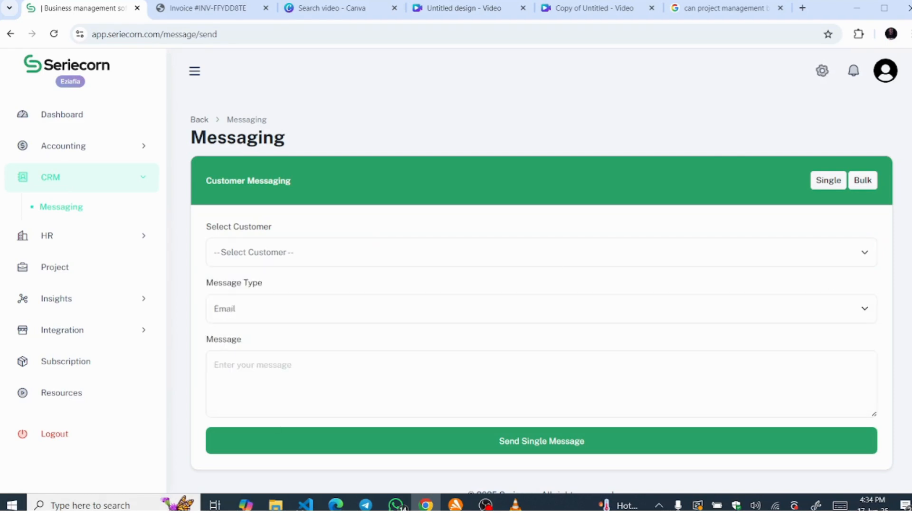
scroll(883, 344, down, 1)
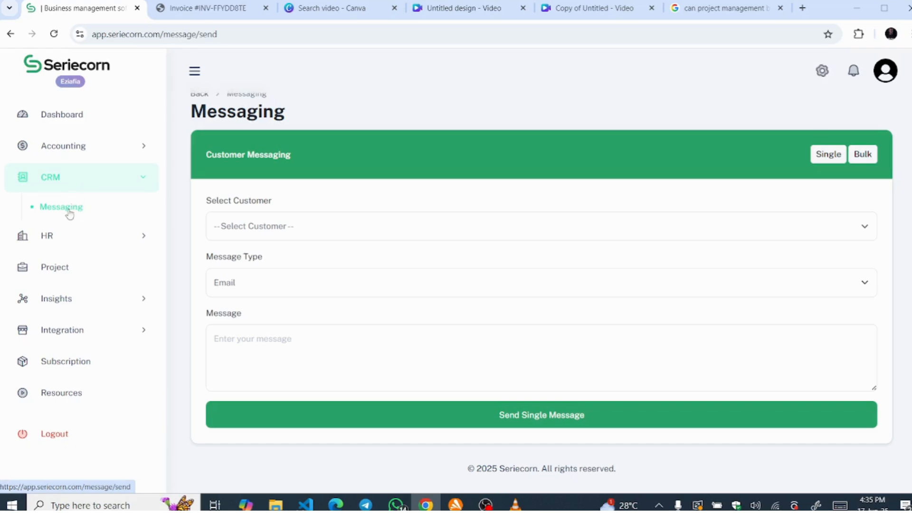
- Open the Employees page under HR, followed by the Sales Report under Insights
click(72, 242)
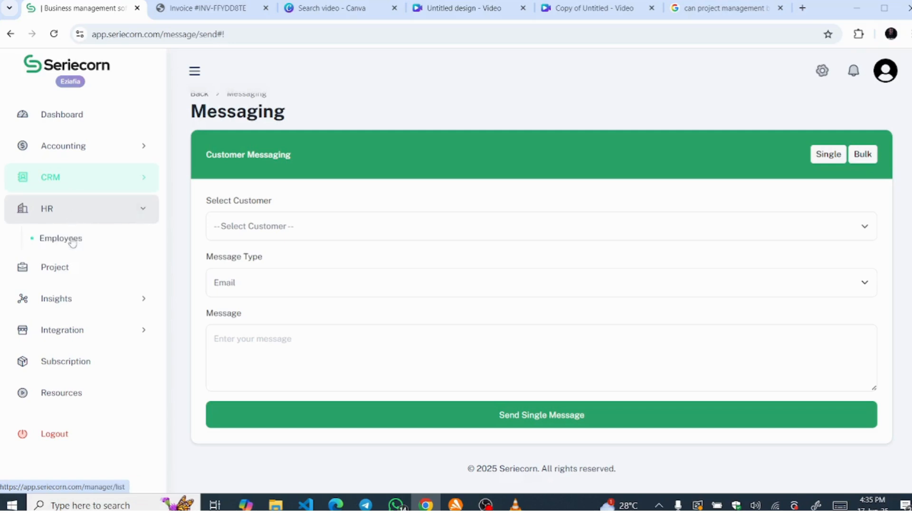
click(62, 242)
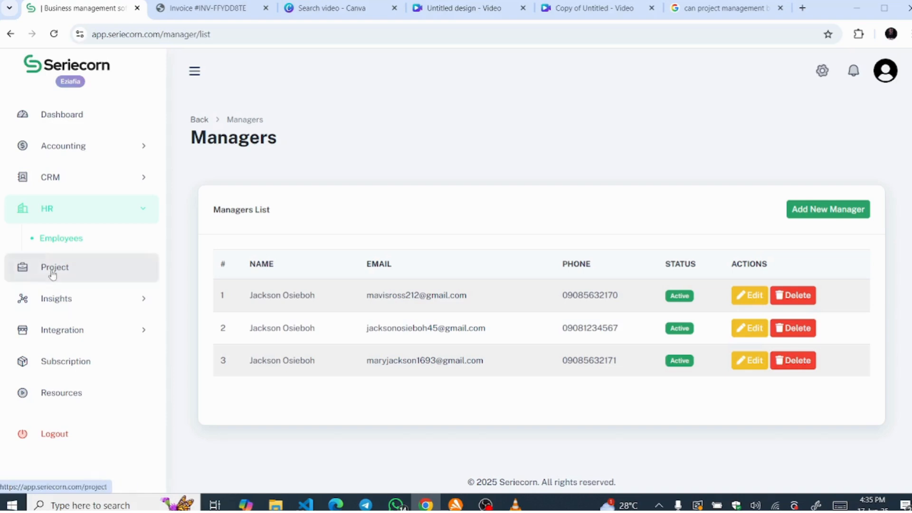
click(65, 307)
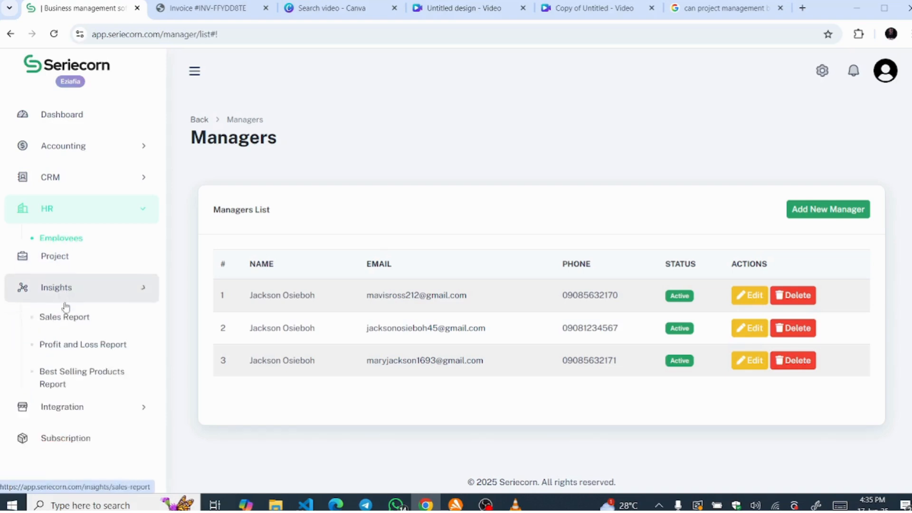
click(69, 299)
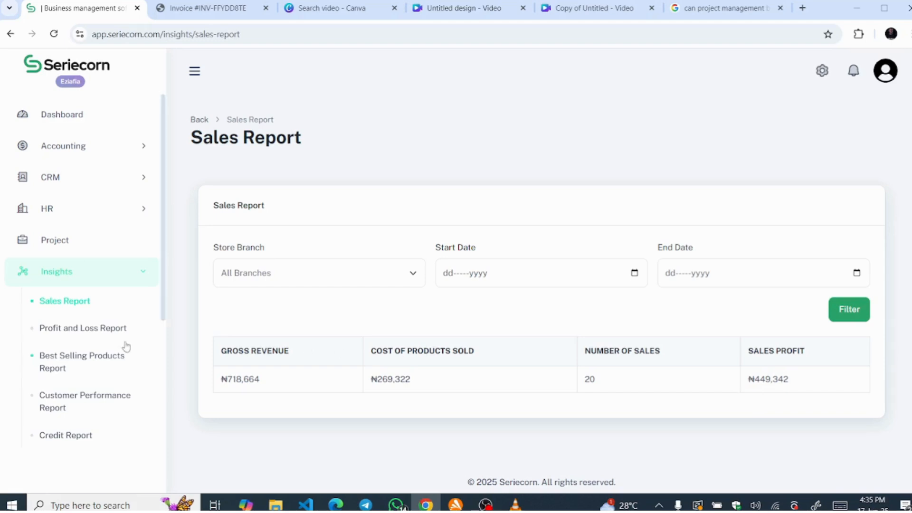
- Open the Profit and Loss Report and view its store branch options, leaving All Branches selected
click(95, 335)
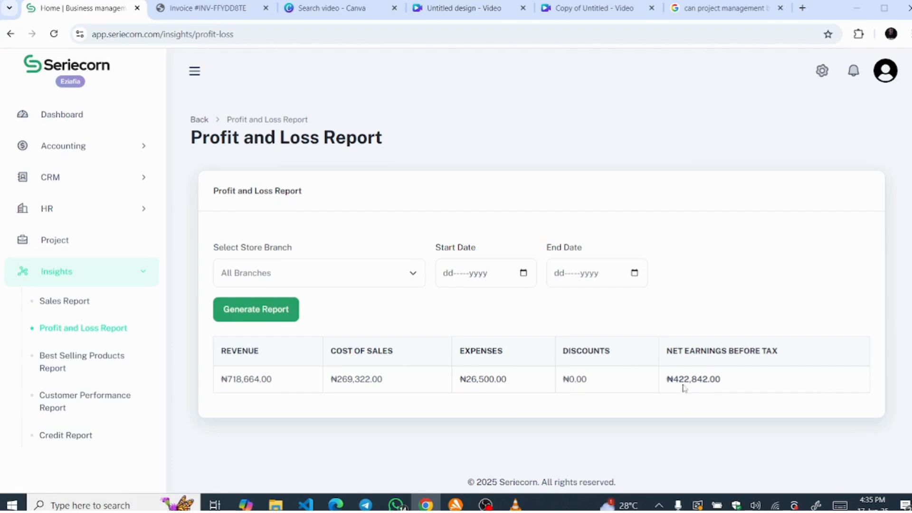
click(287, 274)
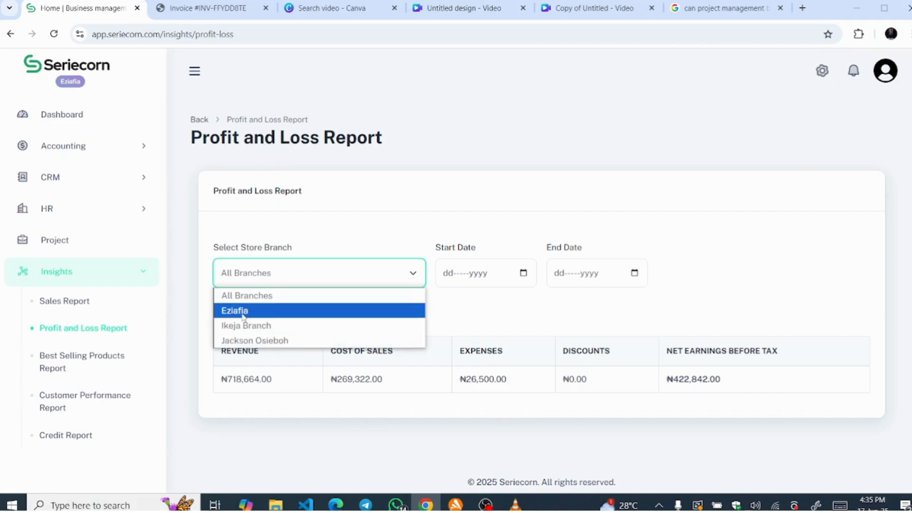
click(524, 308)
- Open the Best Selling Products Report and inspect the total sales of each product in its chart
click(66, 360)
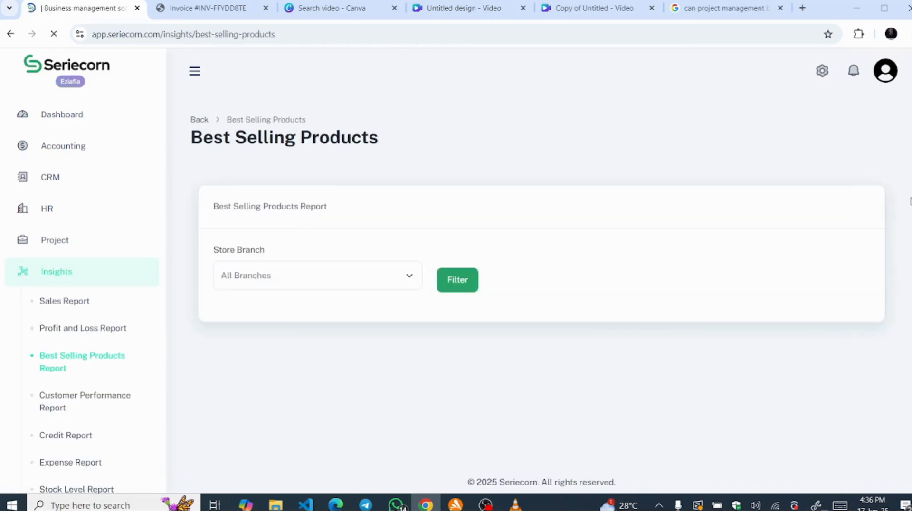
scroll(542, 309, down, 3)
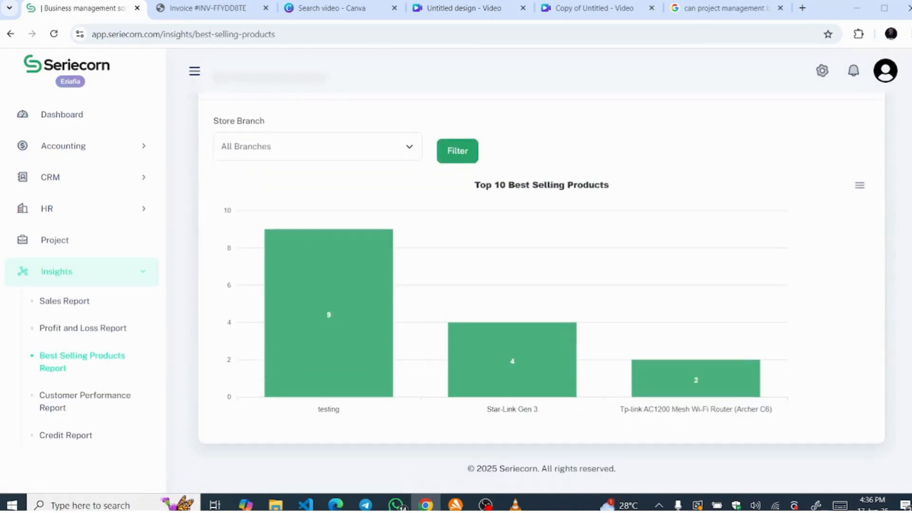
mouse_move(318, 305)
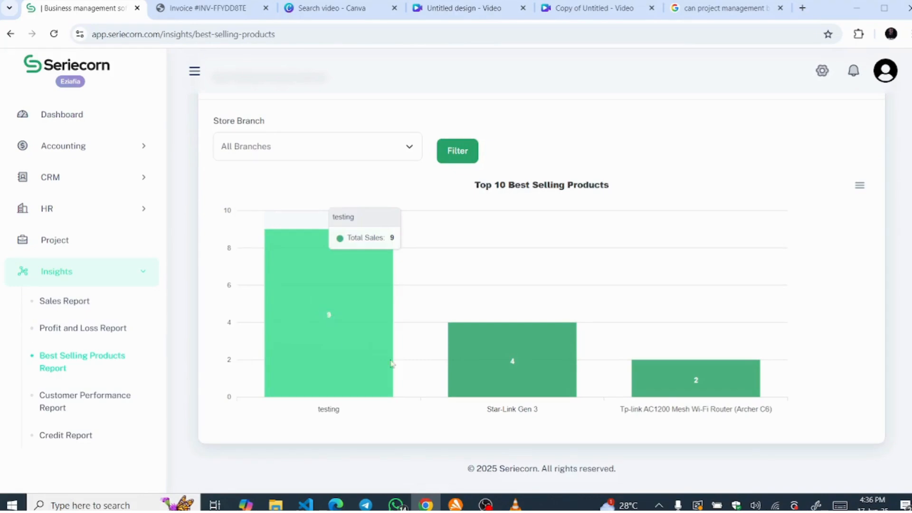
mouse_move(516, 367)
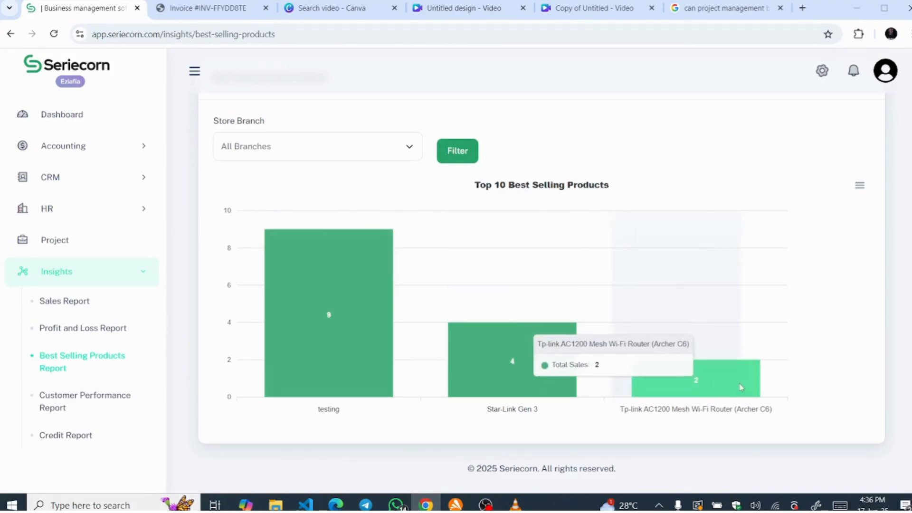
- Open the Customer Performance Report and review all its columns, followed by the Credit Report
scroll(541, 285, up, 3)
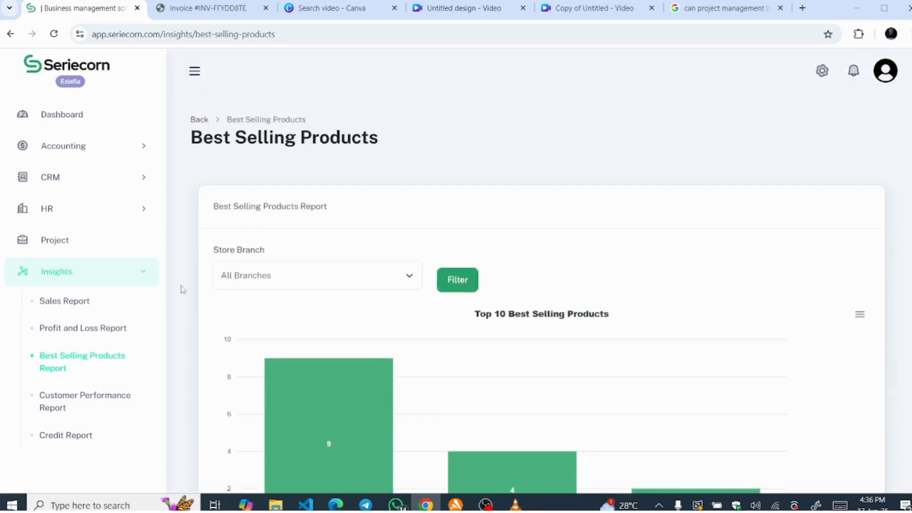
click(70, 402)
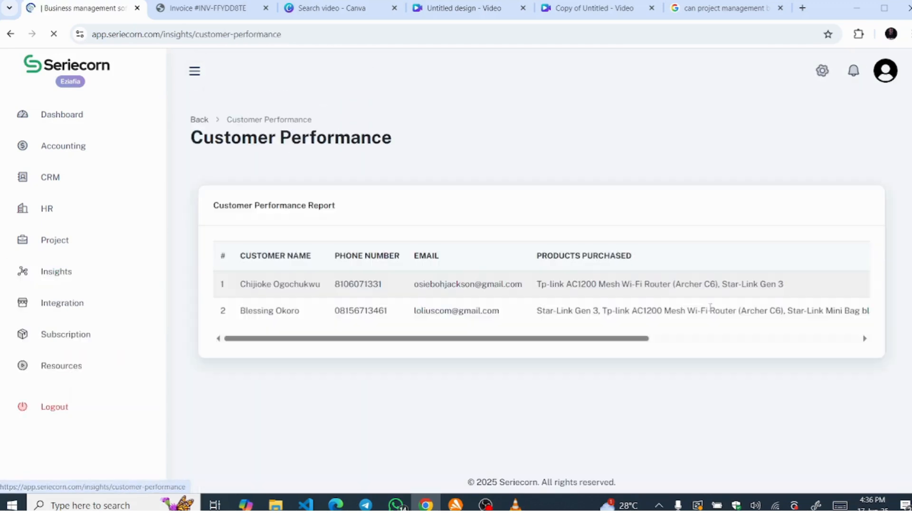
drag(259, 337, 669, 344)
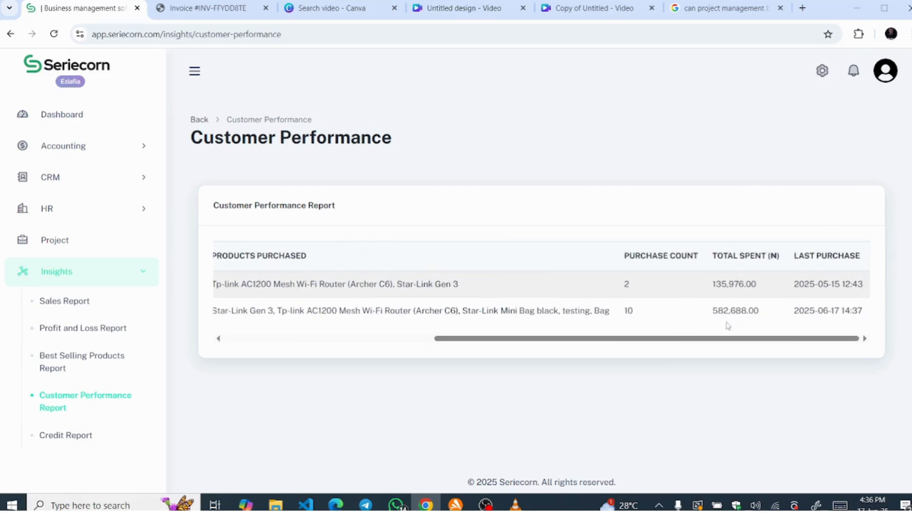
drag(778, 348, 452, 362)
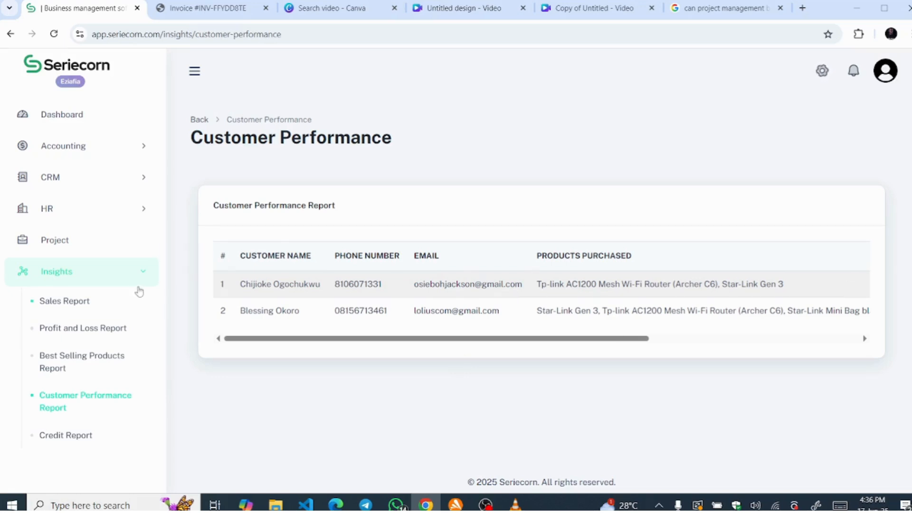
click(64, 445)
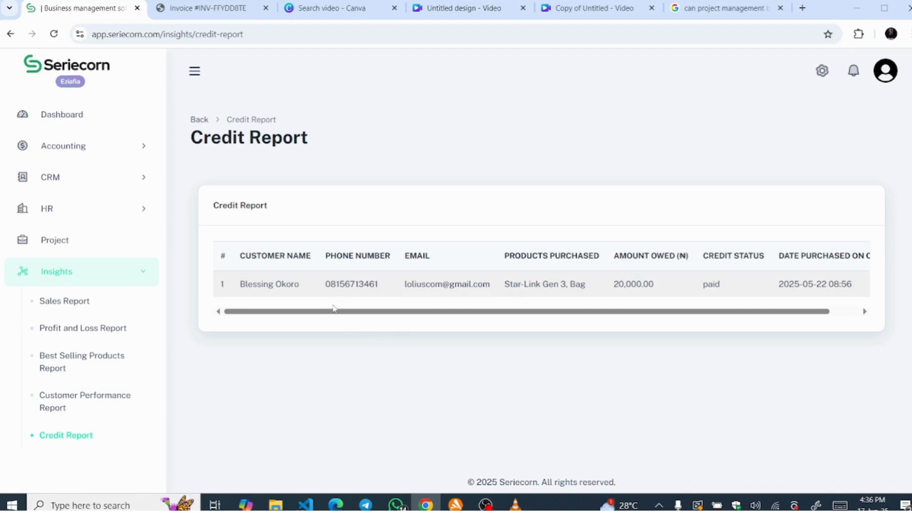
drag(560, 311, 524, 317)
- Open the Expense Report under Insights and view its store branch options, leaving All Branches selected
scroll(160, 355, down, 2)
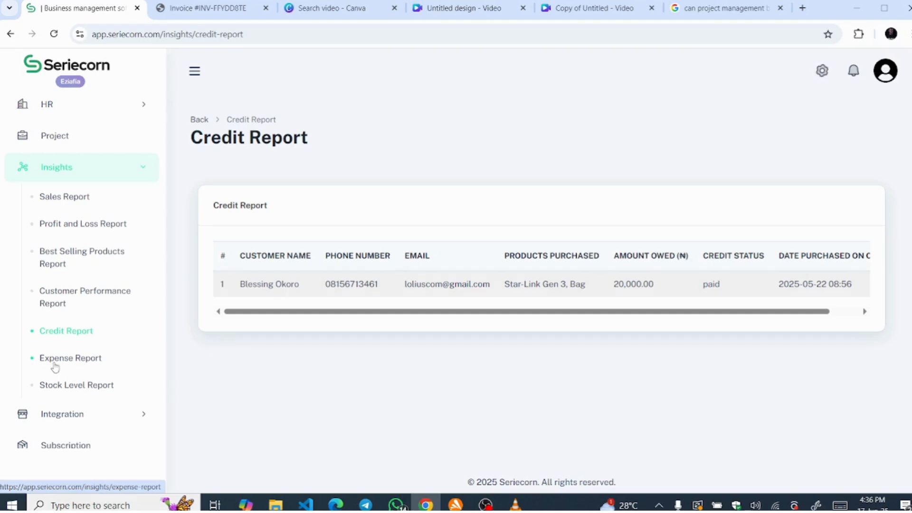
click(54, 364)
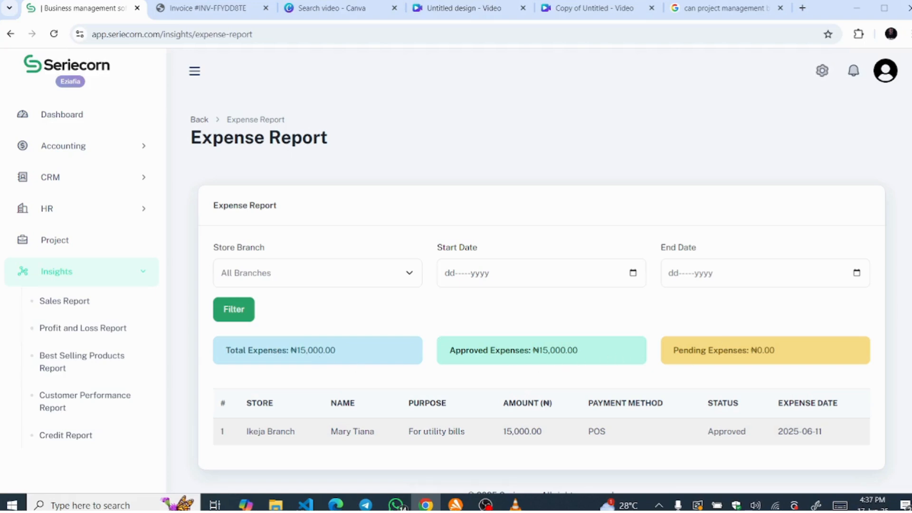
scroll(539, 293, down, 1)
scroll(539, 292, up, 1)
click(334, 274)
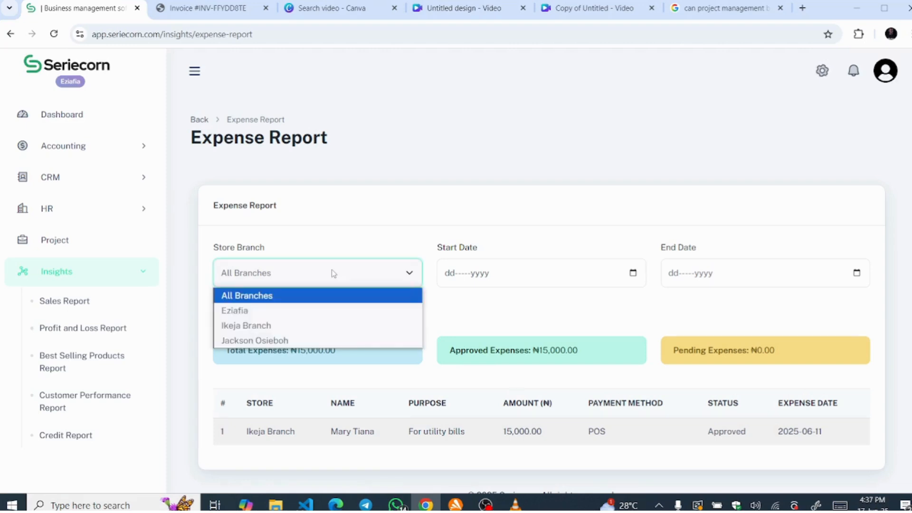
click(334, 274)
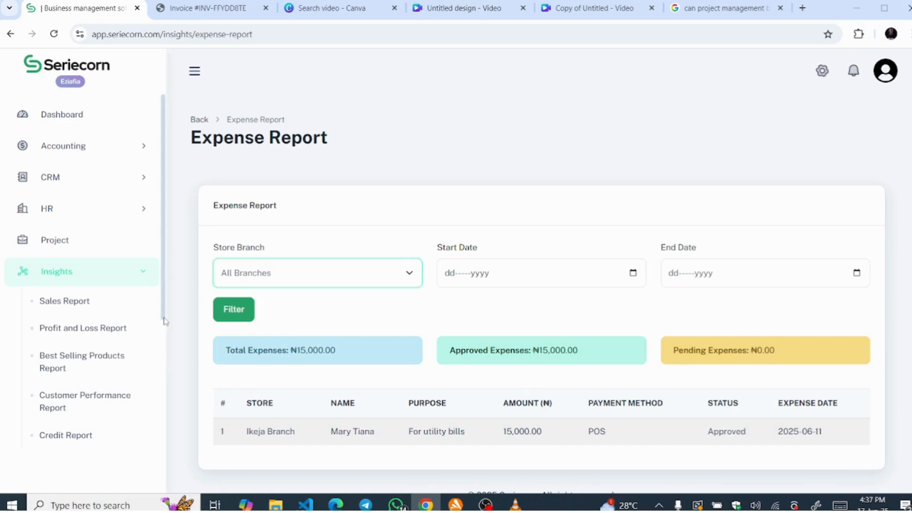
- Open the Stock Level Report and review the prices, initial stock and current stock of the listed products
drag(165, 319, 163, 401)
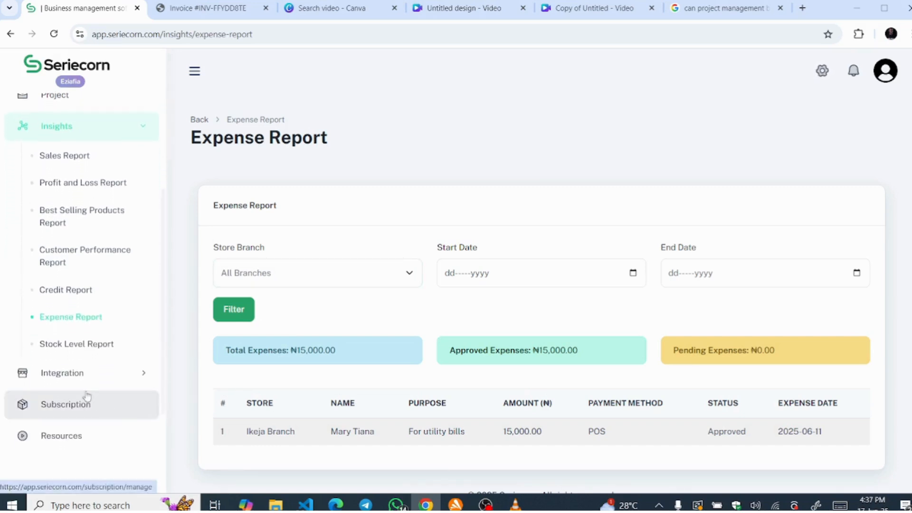
click(70, 351)
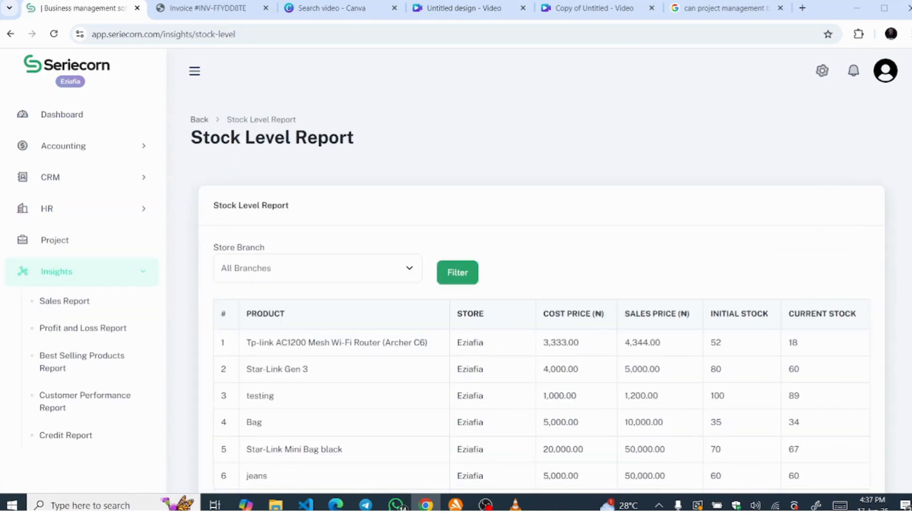
scroll(541, 295, down, 4)
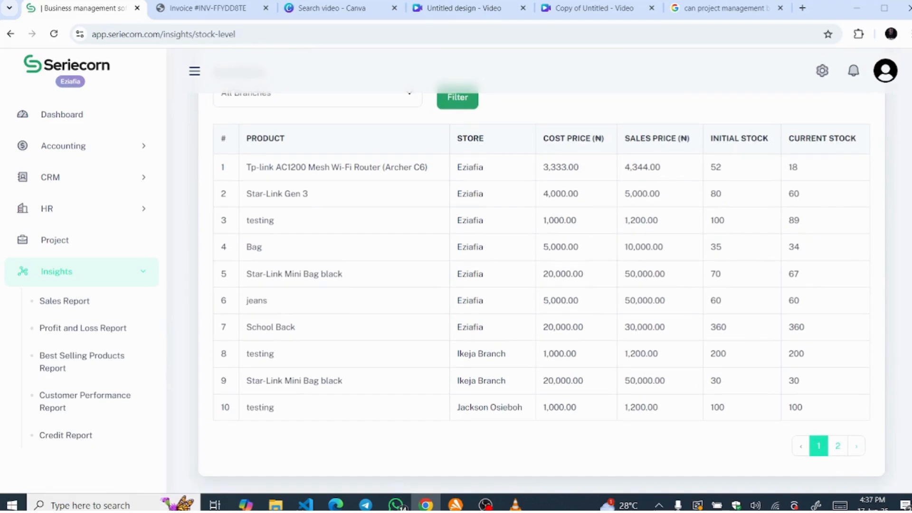
scroll(541, 294, up, 2)
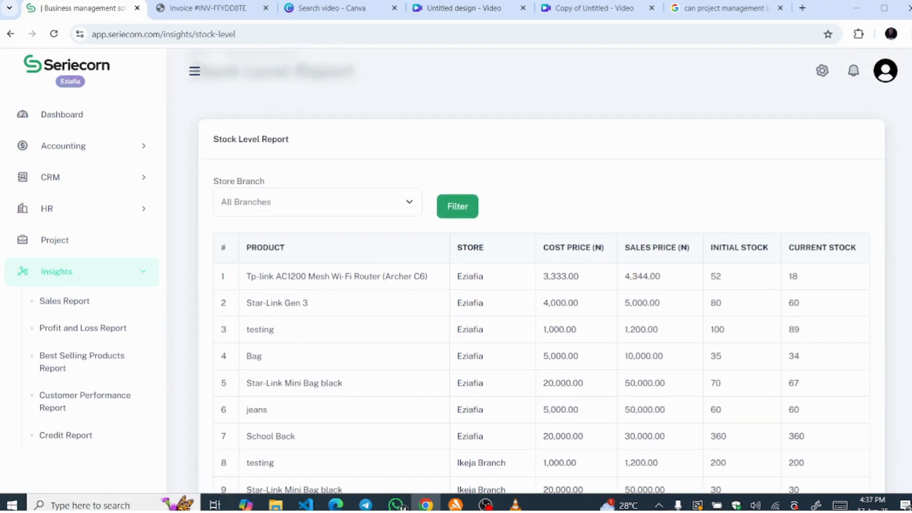
scroll(541, 294, down, 1)
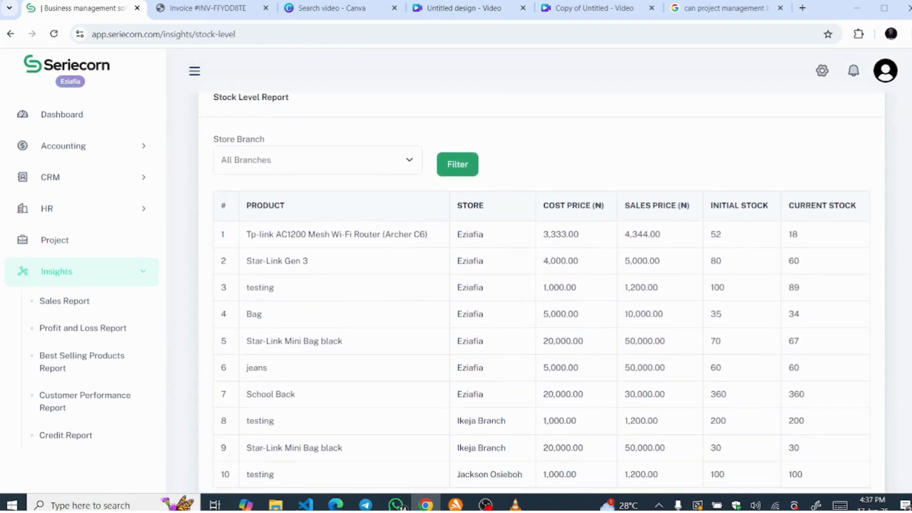
scroll(541, 294, down, 1)
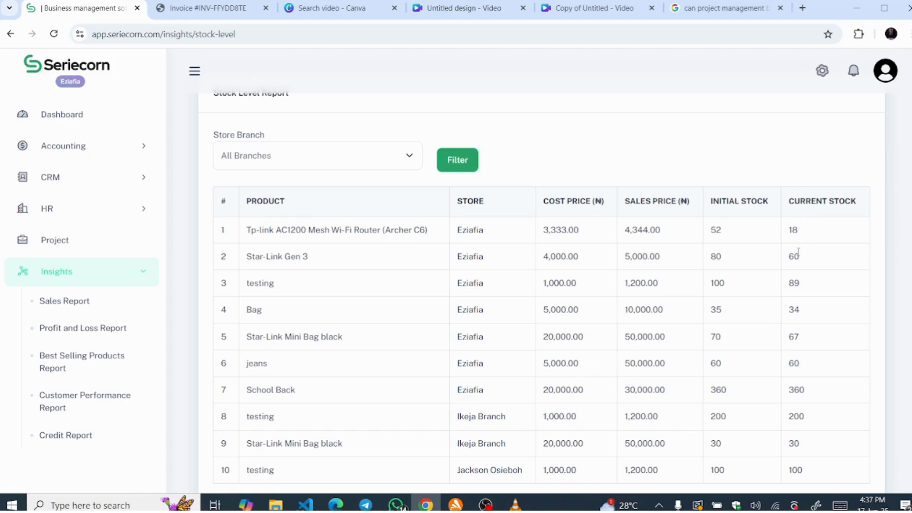
scroll(542, 285, up, 3)
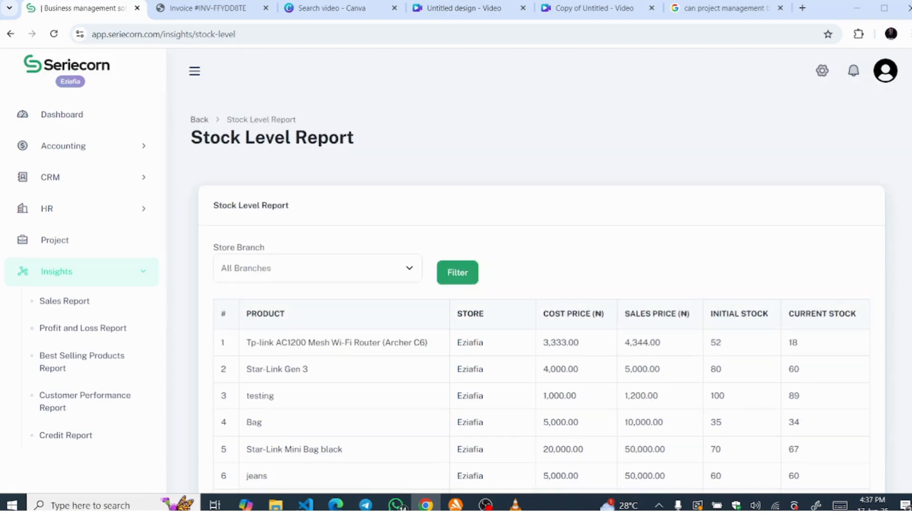
- Open the Invoices list under Invoicing & Sales and start a new invoice, looking over its form
click(105, 154)
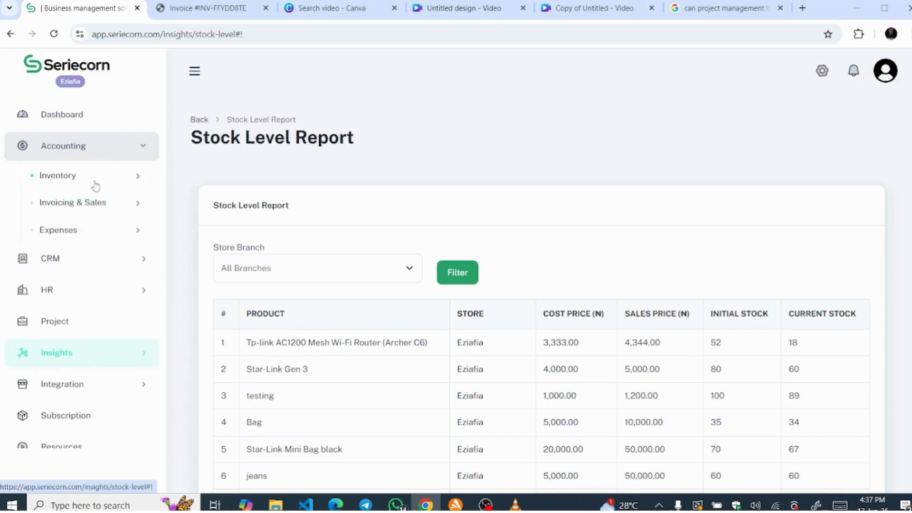
click(79, 203)
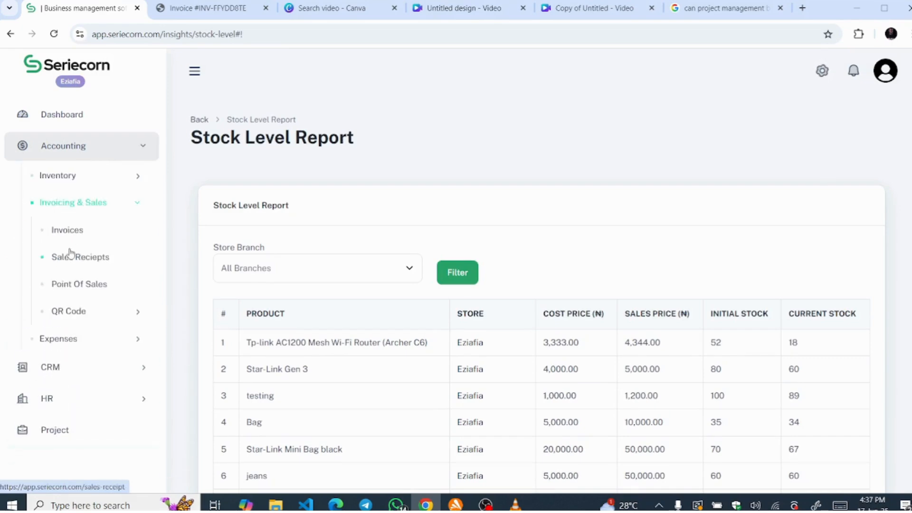
click(67, 232)
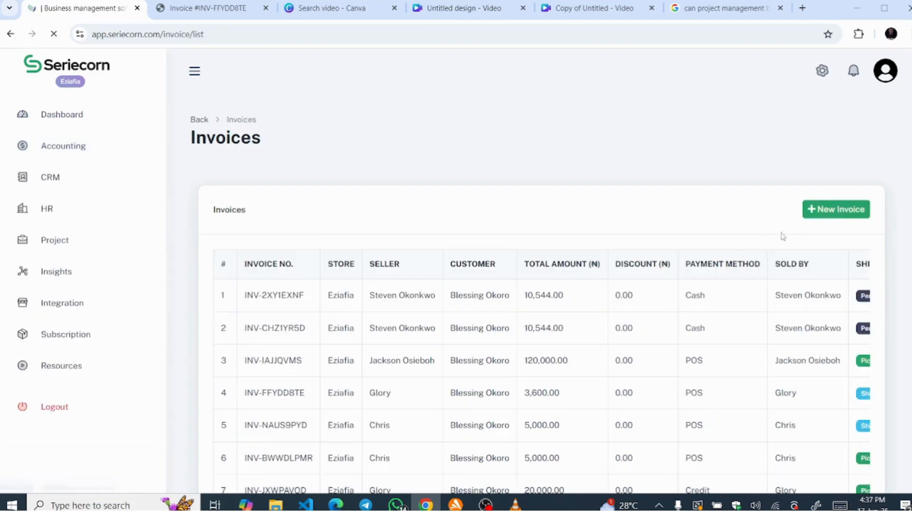
click(834, 210)
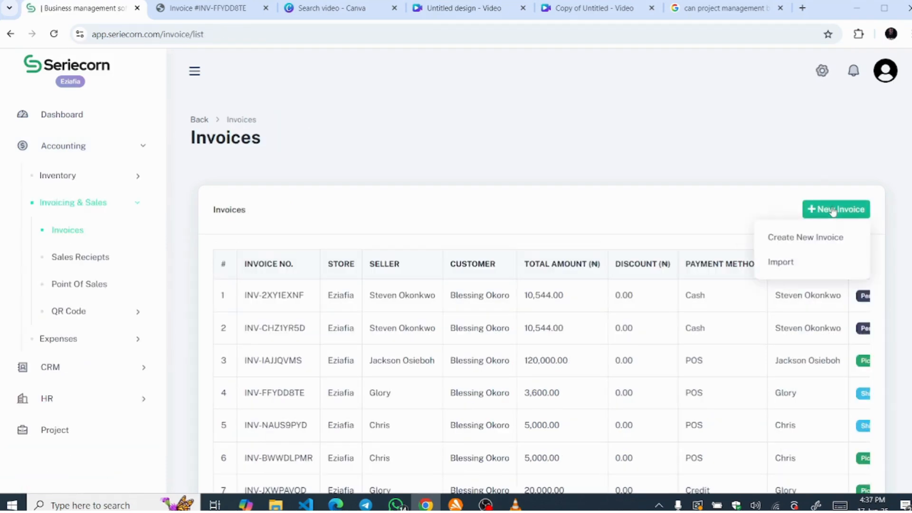
click(781, 243)
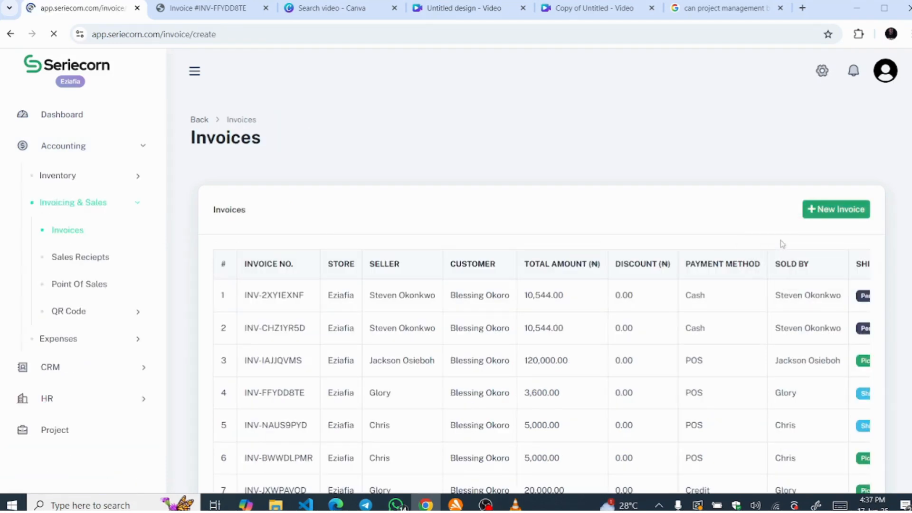
scroll(796, 152, down, 3)
scroll(796, 152, up, 3)
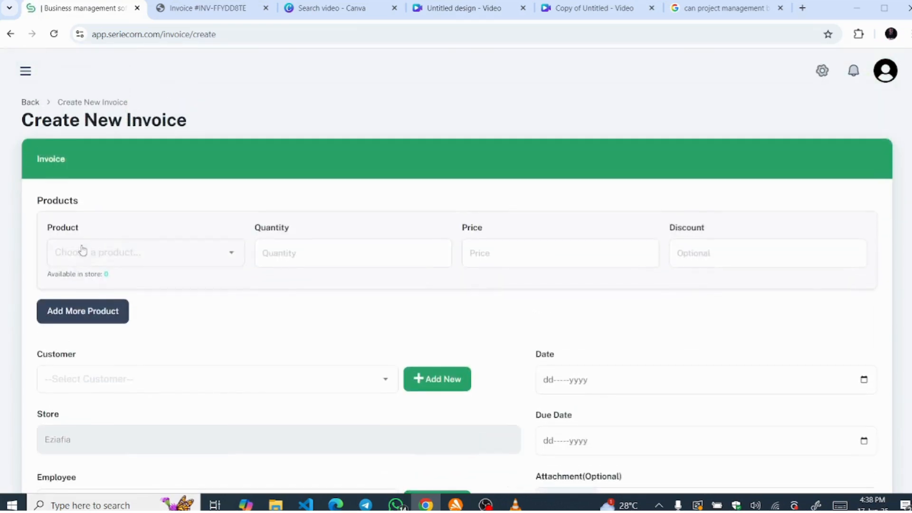
- Add the product "testing" to the invoice with a quantity of 3 and a price of 30000
click(117, 255)
click(119, 355)
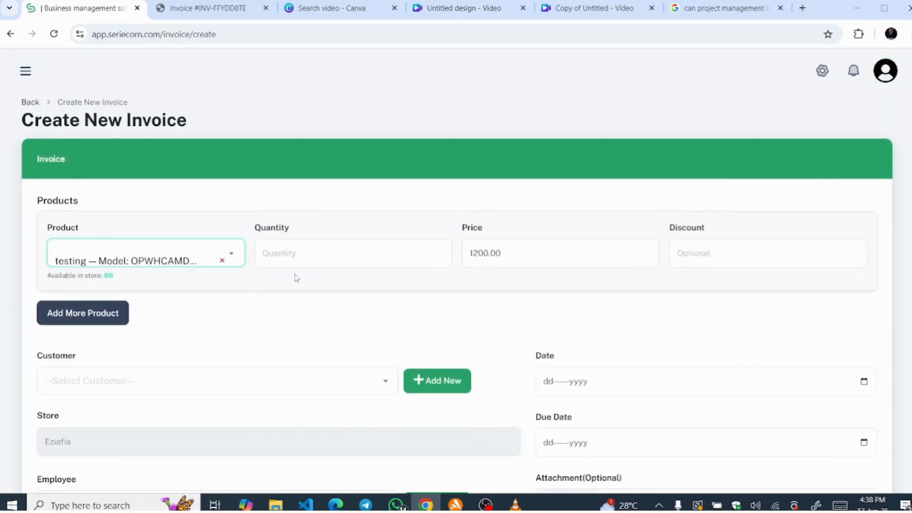
click(358, 259)
text(3)
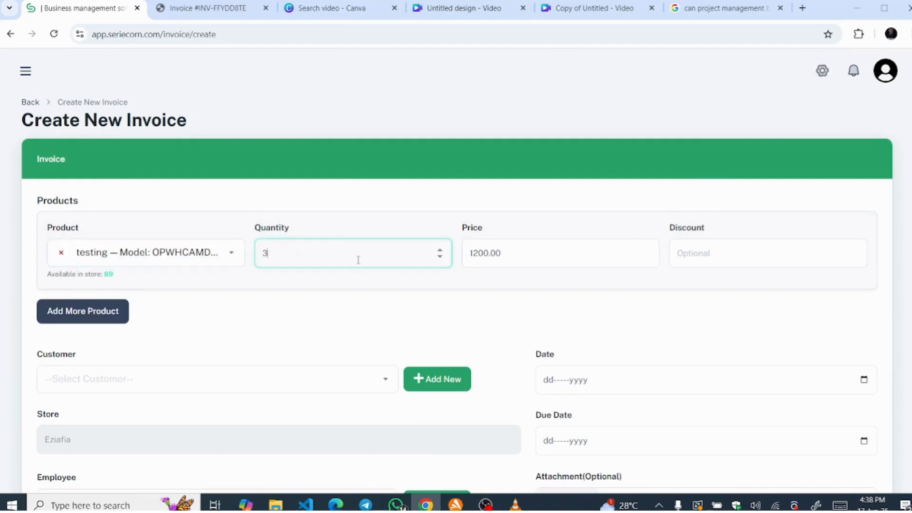
drag(503, 252, 463, 256)
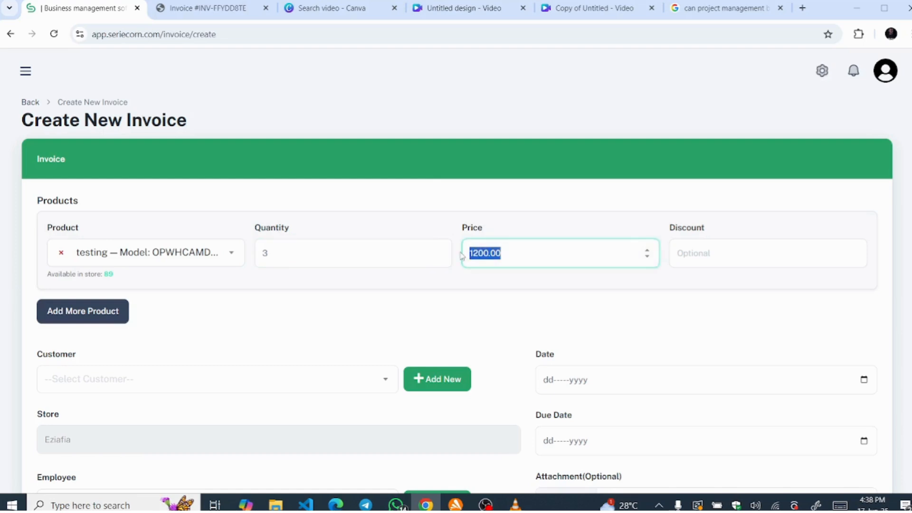
text(3000)
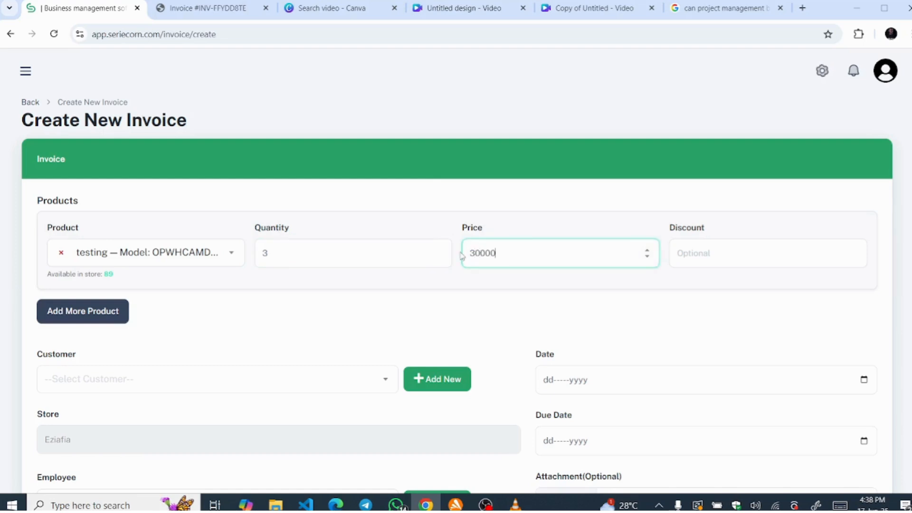
- View the invoice's customer choices and the Add New Customer form, closing it without adding a customer
scroll(2, 337, down, 1)
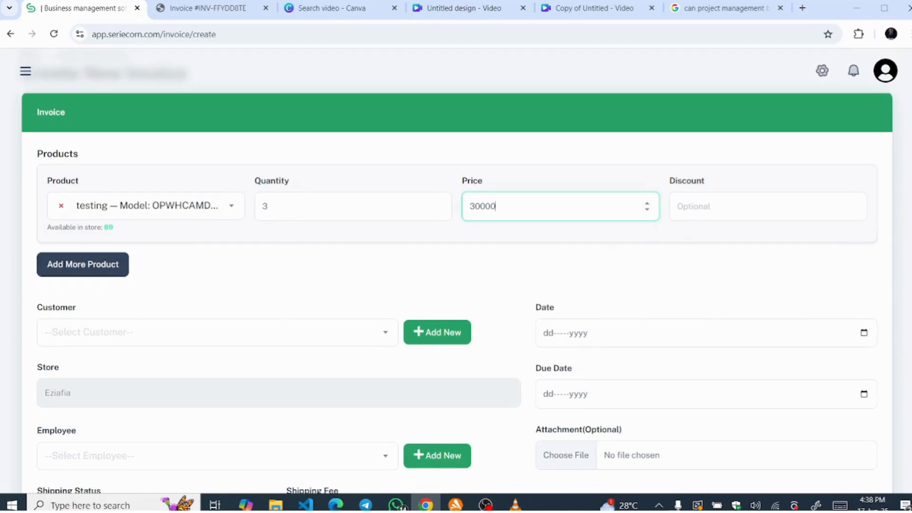
scroll(456, 285, down, 3)
click(248, 182)
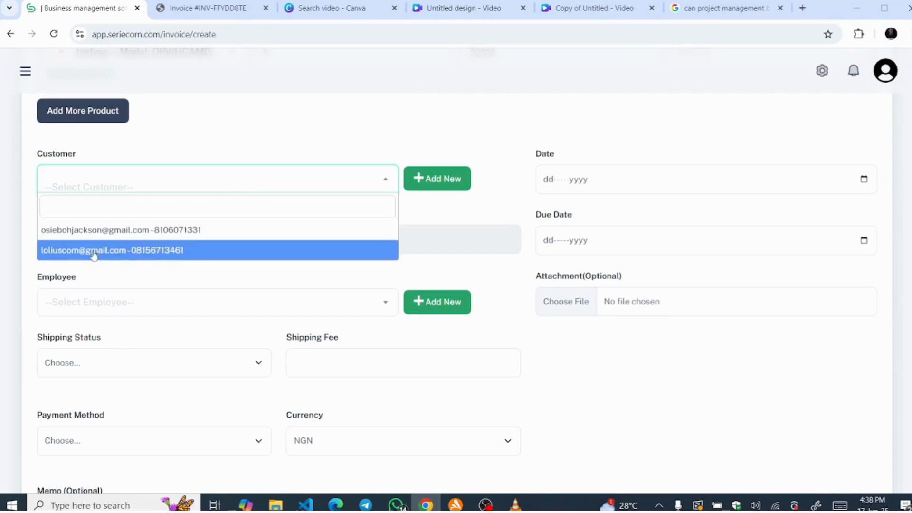
click(420, 179)
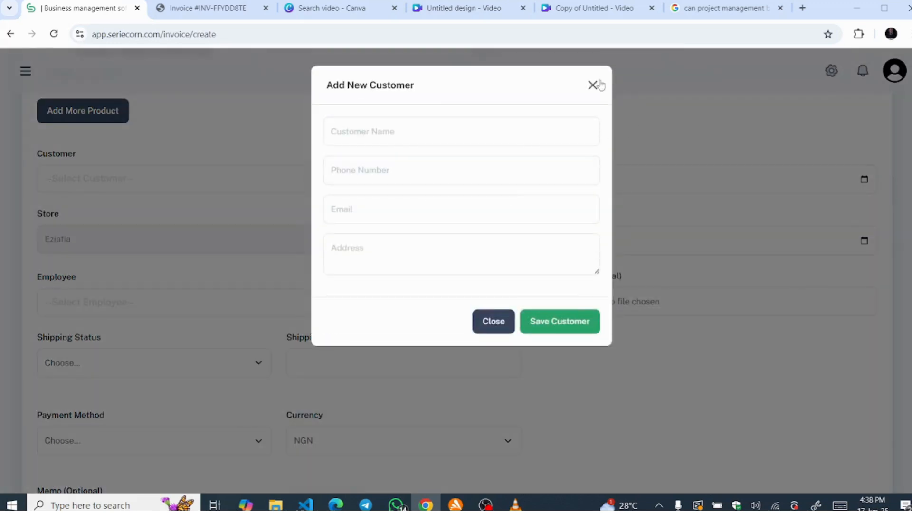
click(592, 85)
click(568, 184)
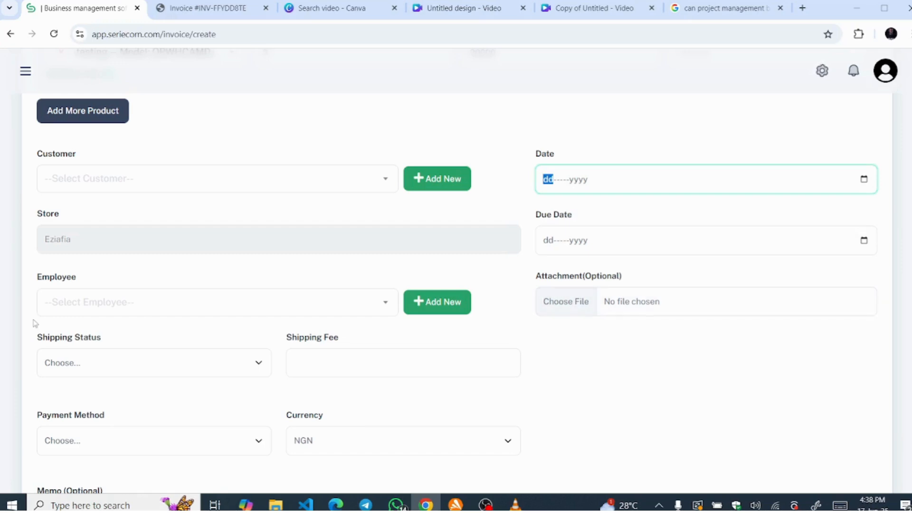
- View the invoice's employee choices and its shipping status options, leaving both fields unset
click(95, 301)
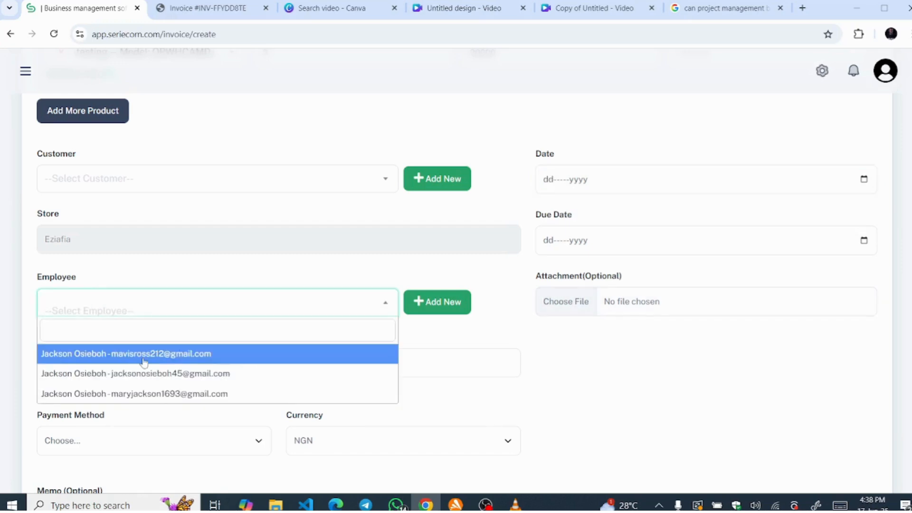
click(465, 308)
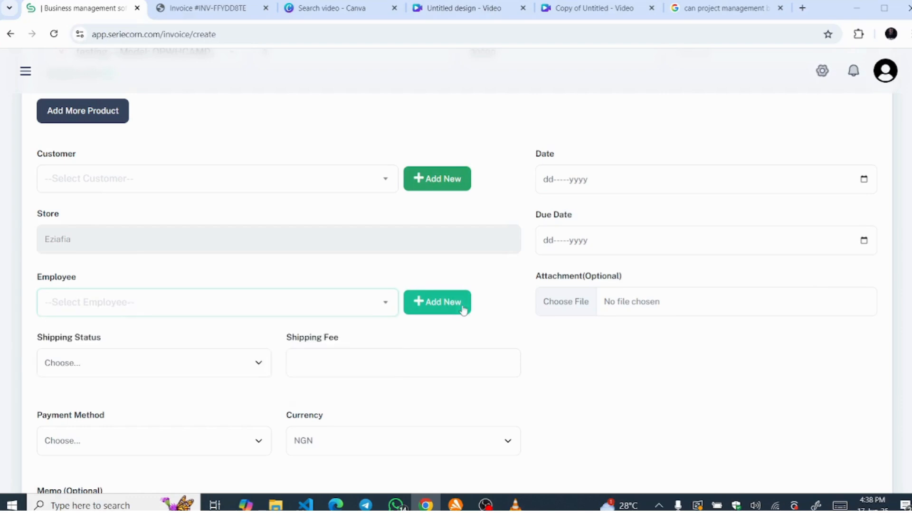
click(593, 77)
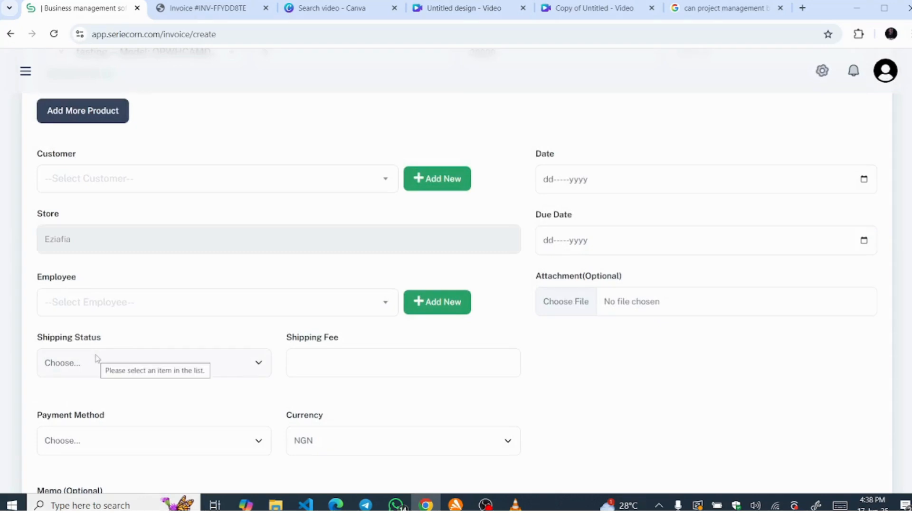
click(104, 362)
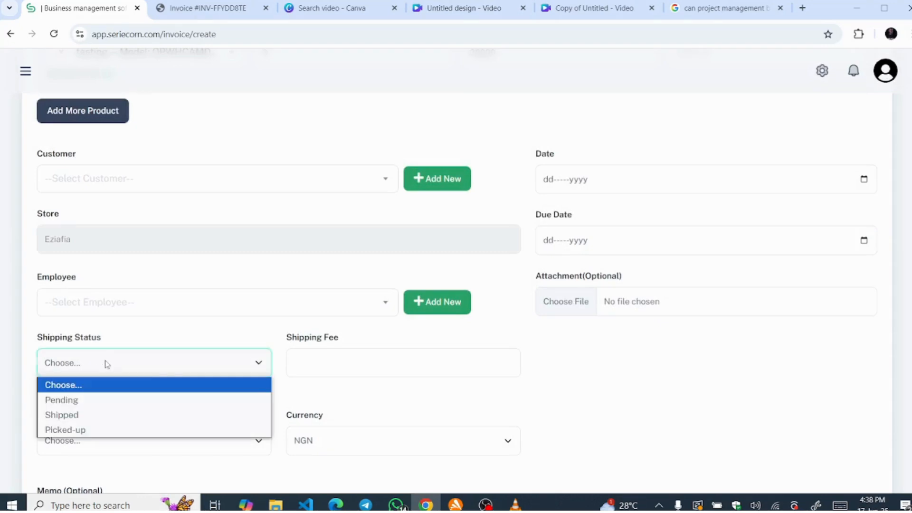
click(239, 366)
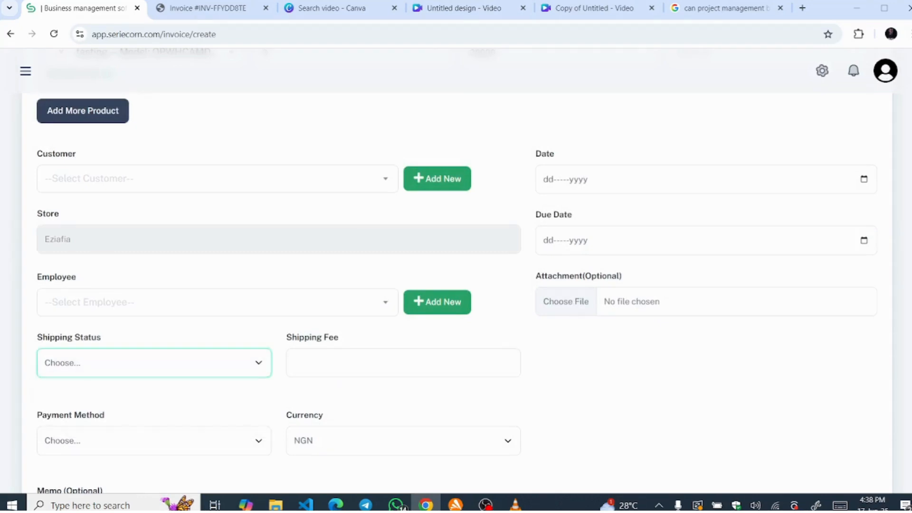
- View the invoice's currency choices and payment terms field, then review the whole form without checking the invoice out
scroll(179, 309, down, 3)
click(434, 292)
click(434, 292)
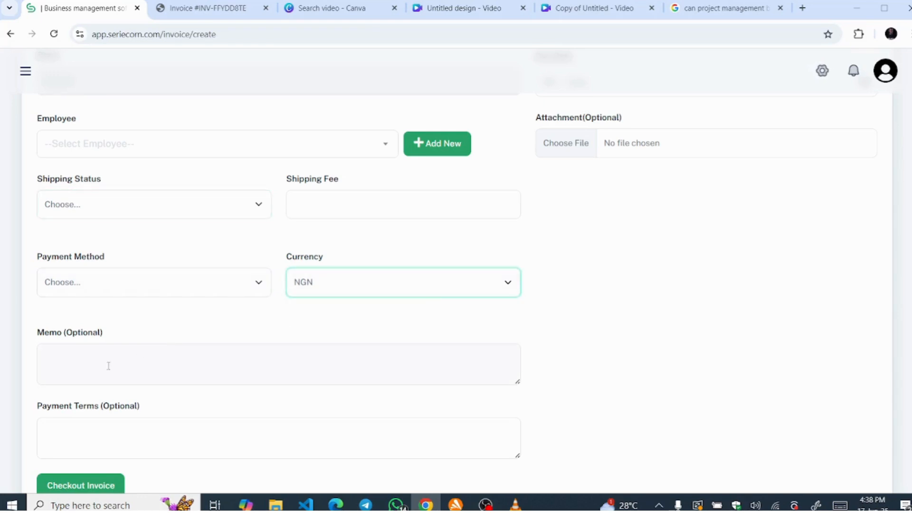
click(66, 437)
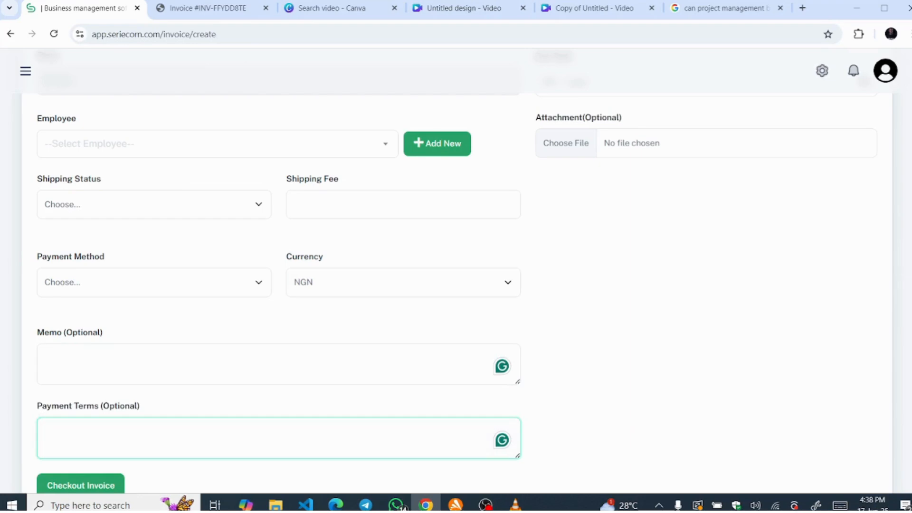
scroll(456, 271, up, 8)
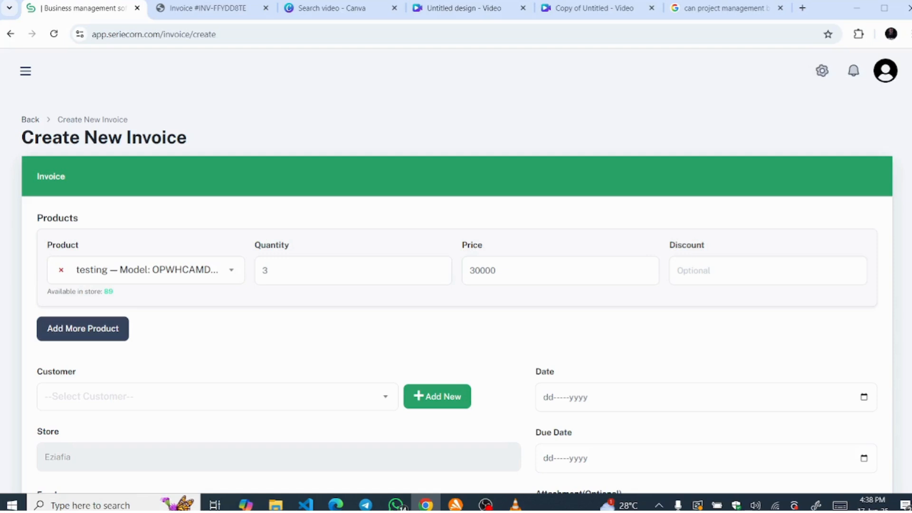
scroll(586, 336, down, 8)
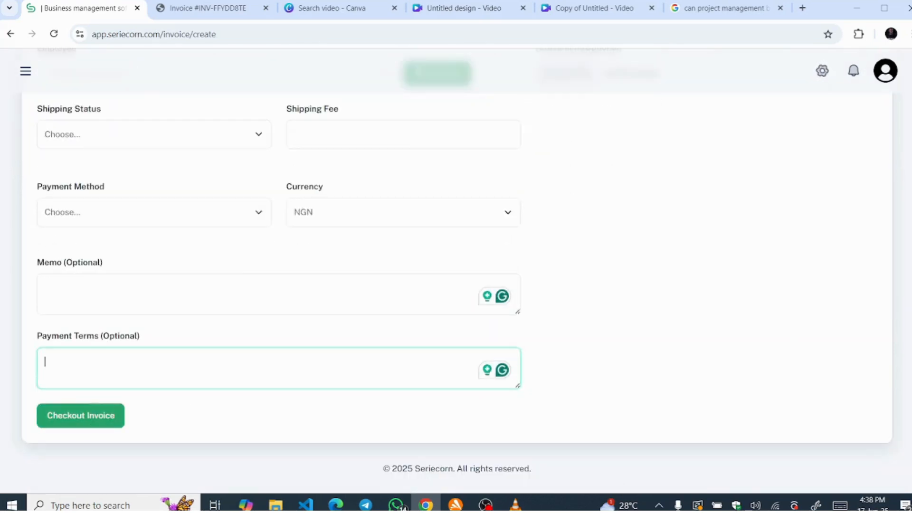
scroll(33, 151, up, 6)
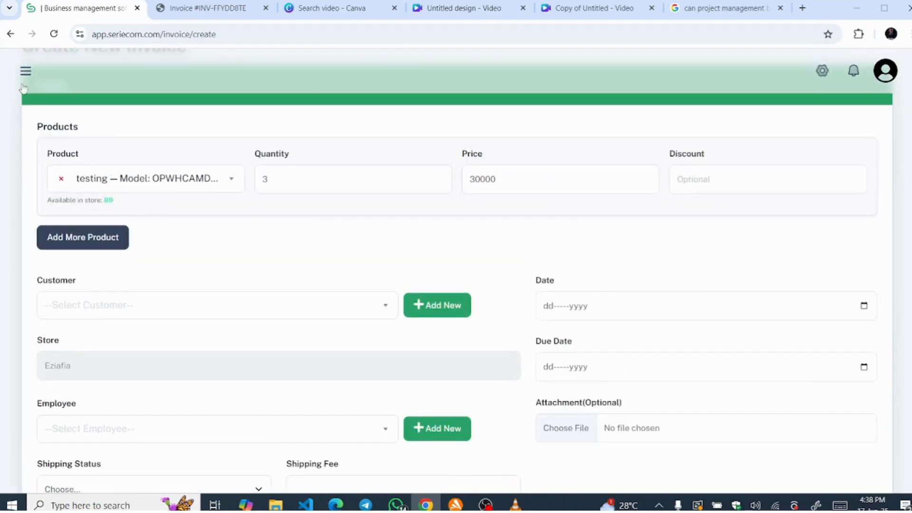
- Open the sales receipts list under Accounting's Invoicing & Sales and start a new sales receipt, looking over its form
click(26, 71)
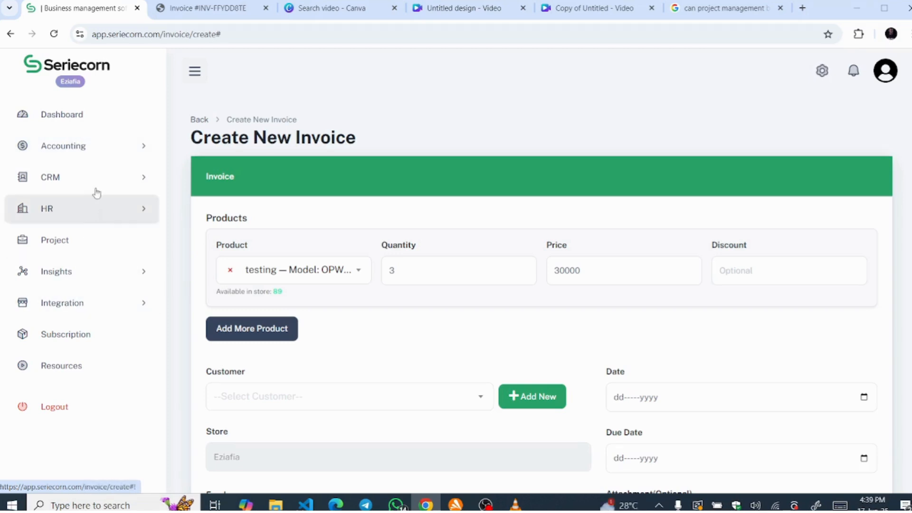
click(94, 147)
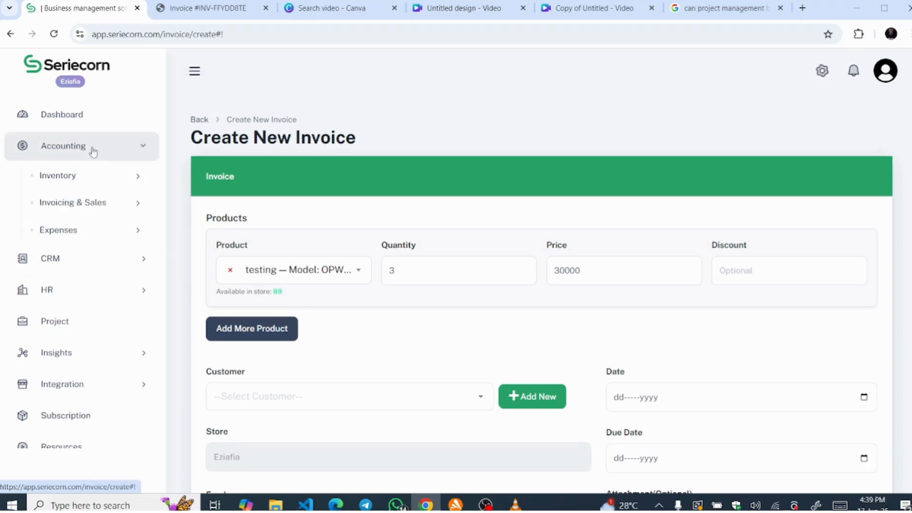
click(72, 205)
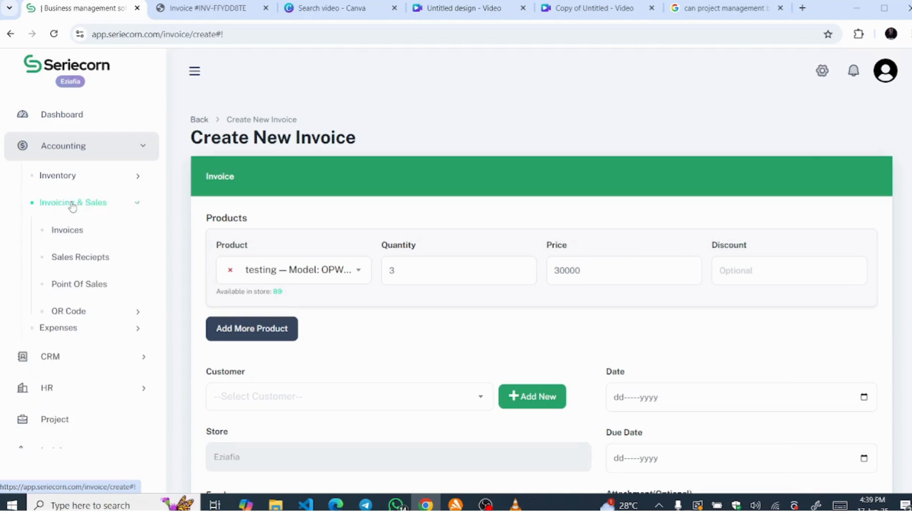
click(86, 258)
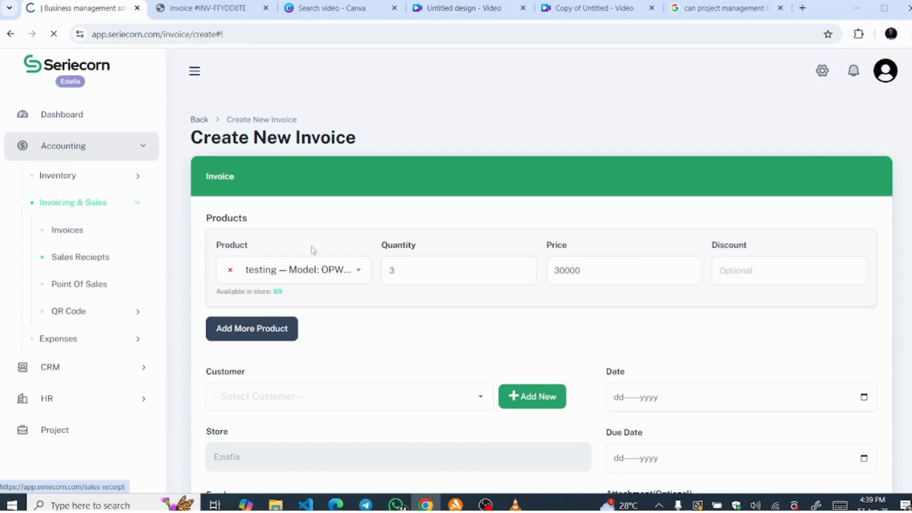
click(790, 209)
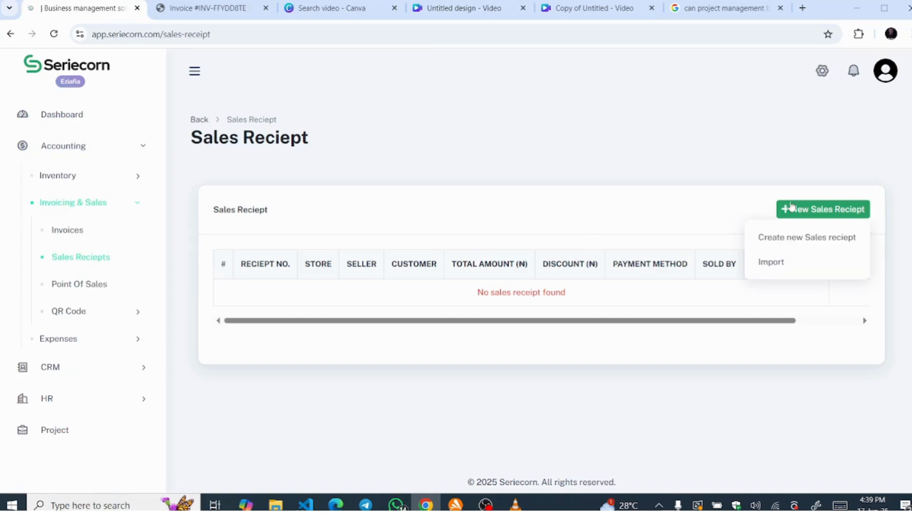
click(786, 235)
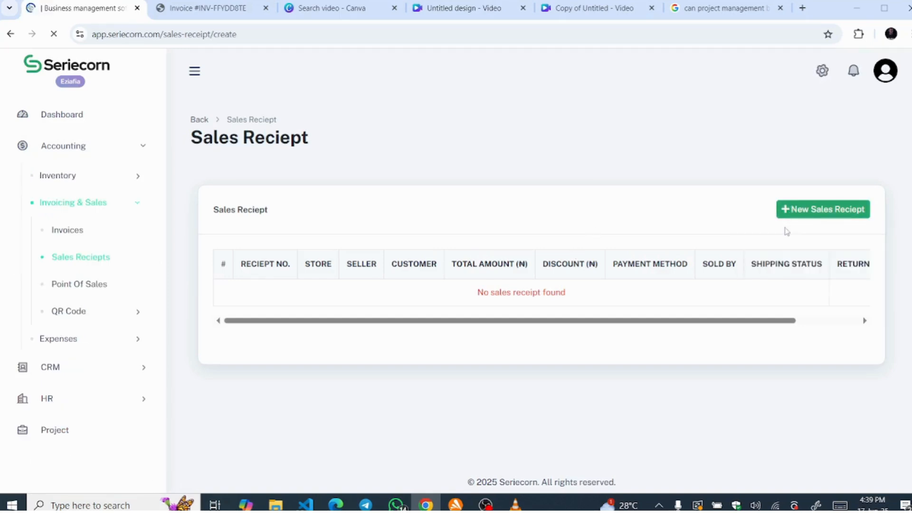
scroll(785, 230, down, 5)
scroll(529, 85, up, 8)
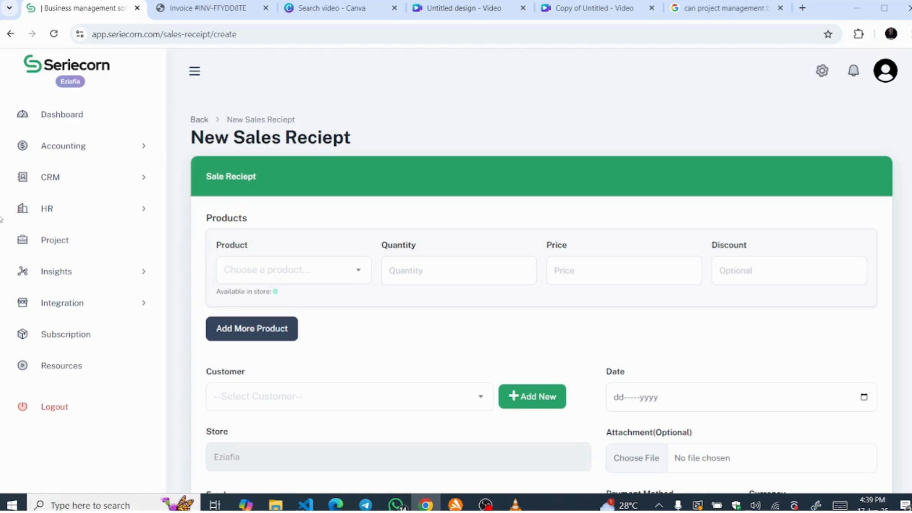
- Open the Manage Subscription page and look over the current plan and the available plans
click(58, 344)
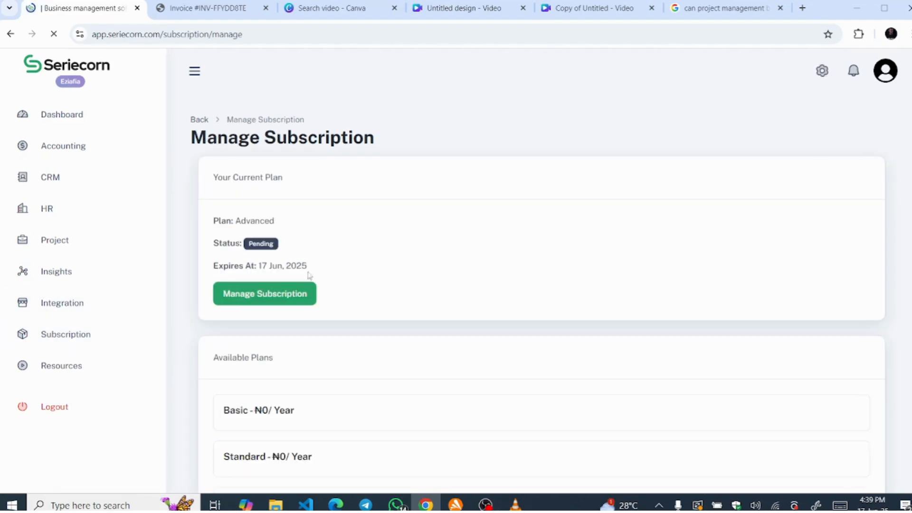
scroll(594, 319, down, 2)
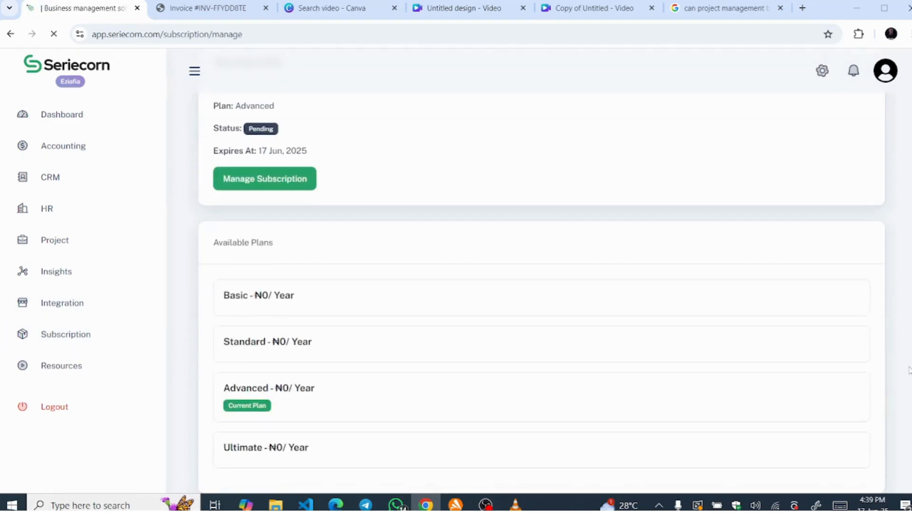
scroll(541, 293, up, 2)
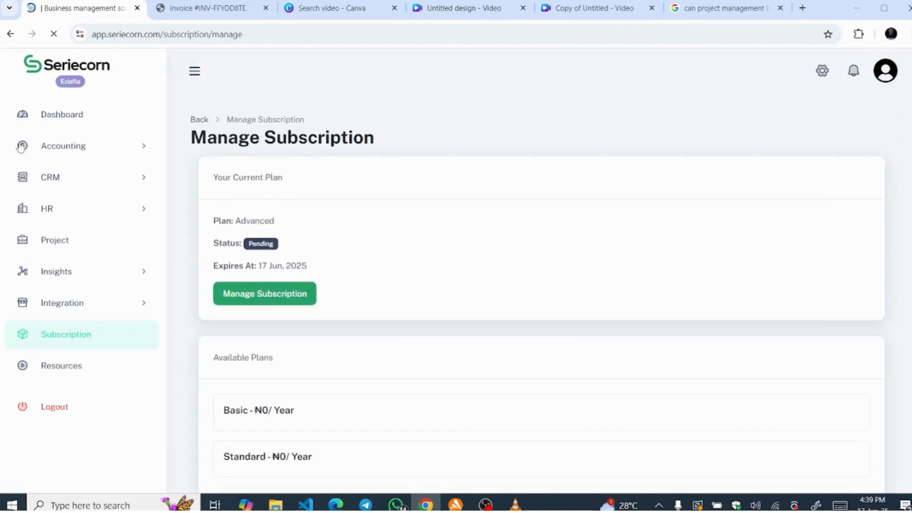